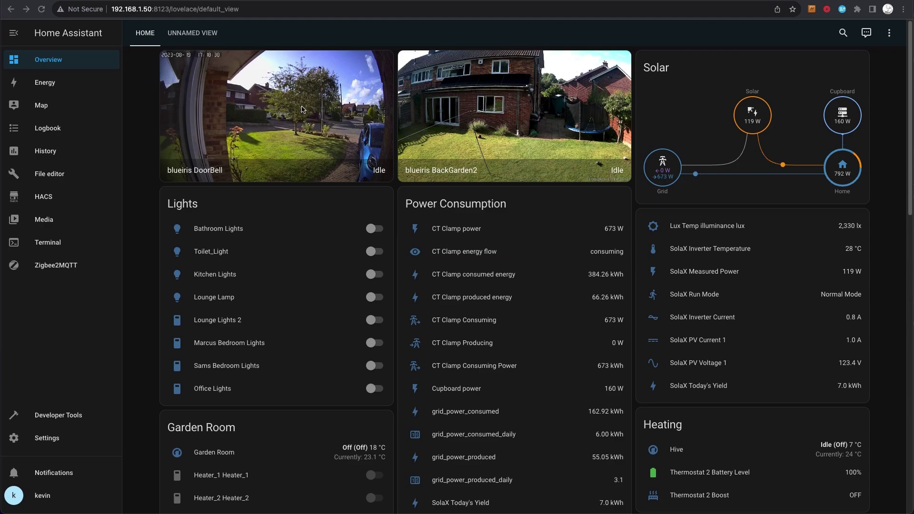
Preview the DoorBell and BackGarden2 camera feeds enlarged, then list the mediaserver's virtual machines in Cockpit.
{"action": "left_click", "coordinate": [302, 109]}
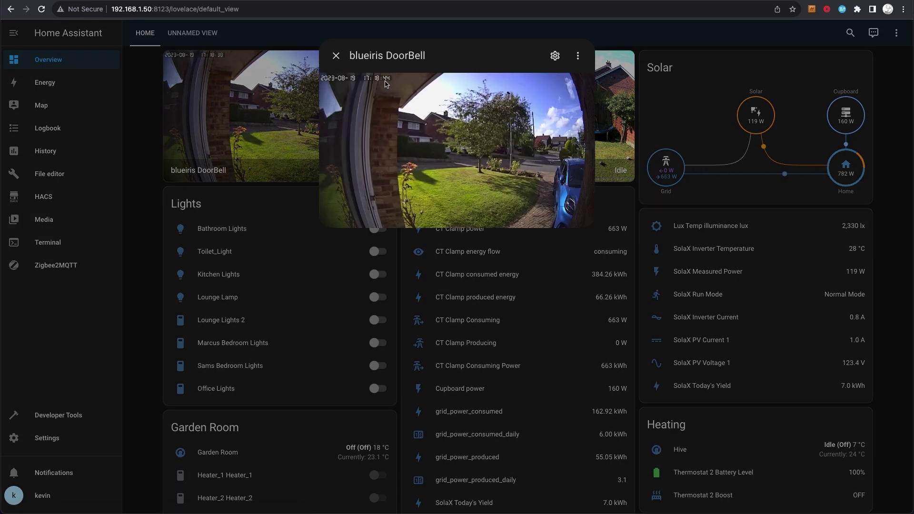
{"action": "left_click", "coordinate": [336, 56]}
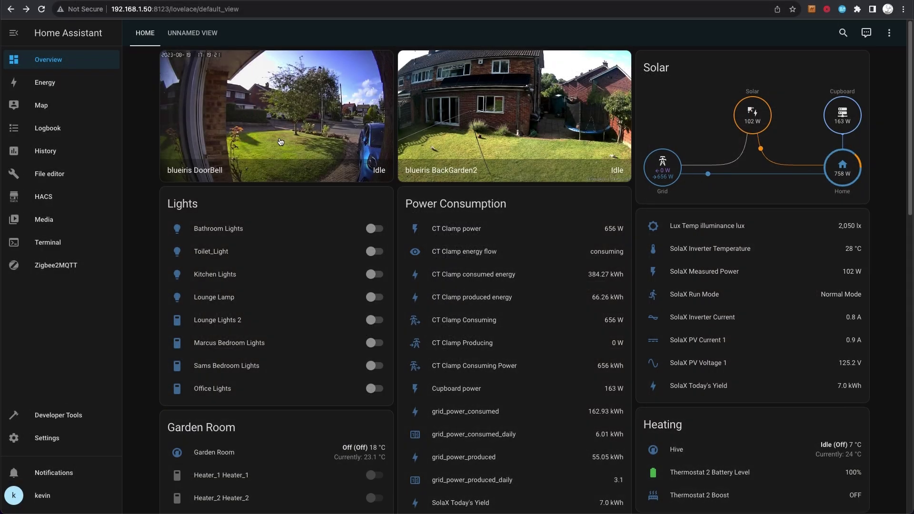
{"action": "left_click", "coordinate": [520, 114]}
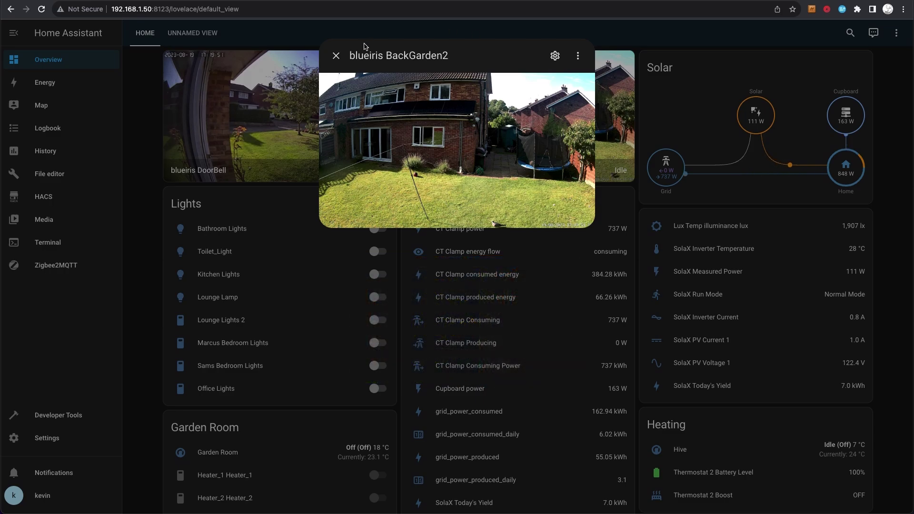
{"action": "left_click", "coordinate": [335, 55]}
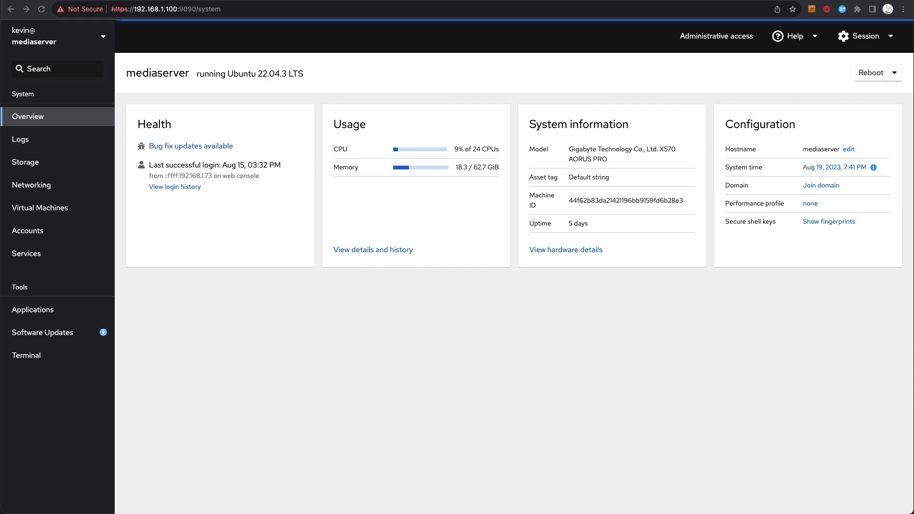
{"action": "left_click", "coordinate": [48, 211]}
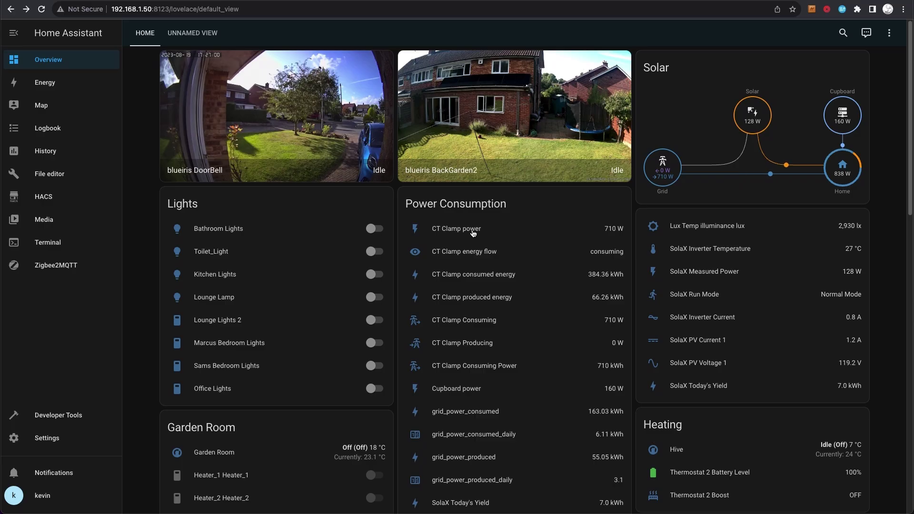
Open the CT Clamp power reading and expand it to its full History chart for 18–19 August.
{"action": "left_click", "coordinate": [473, 231]}
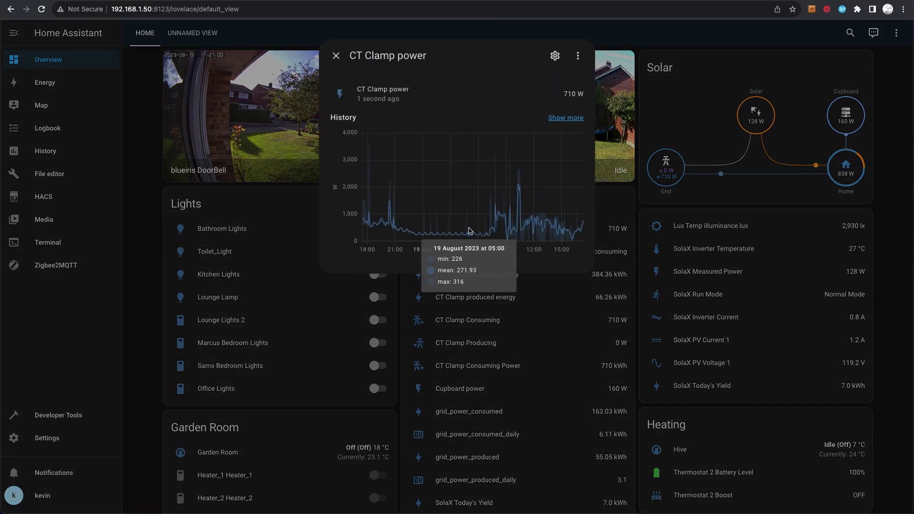
{"action": "mouse_move", "coordinate": [369, 233]}
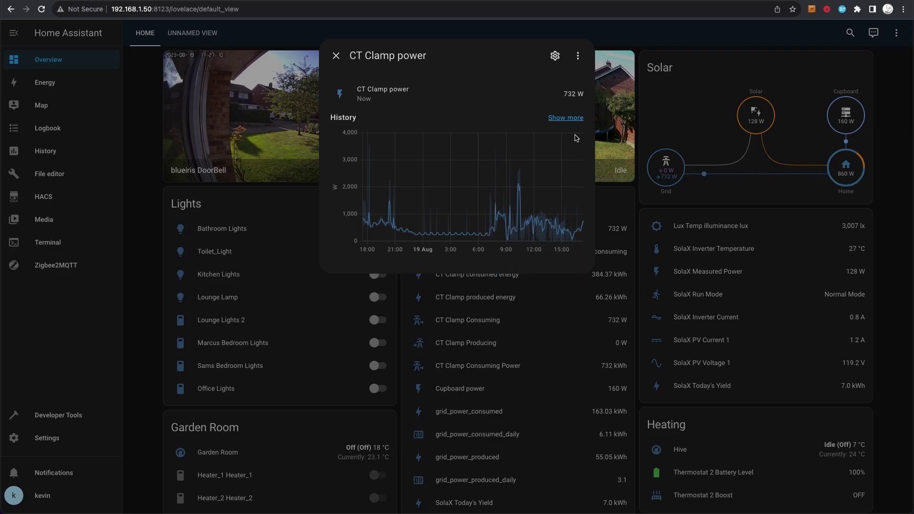
{"action": "left_click", "coordinate": [575, 119]}
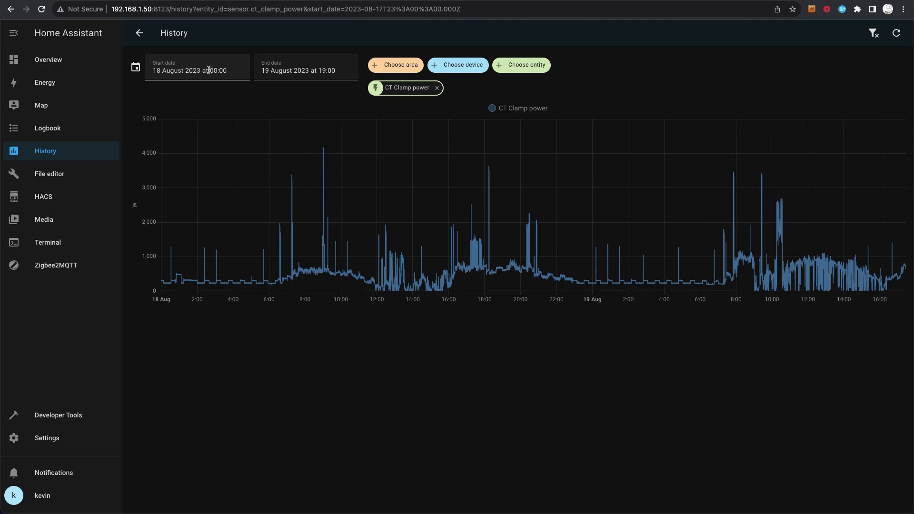
Narrow the CT Clamp history to 19 August 00:00–18:00, then return to the Overview dashboard.
{"action": "left_click", "coordinate": [217, 71]}
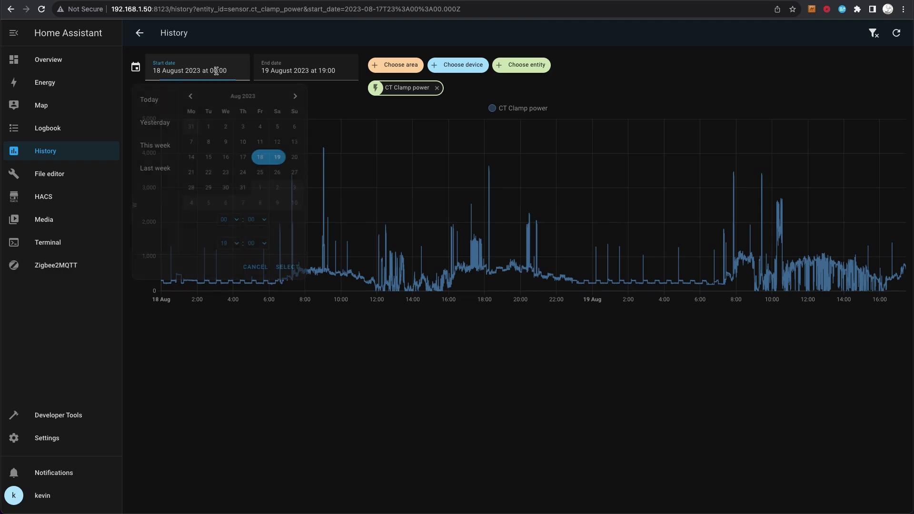
{"action": "left_click", "coordinate": [277, 158]}
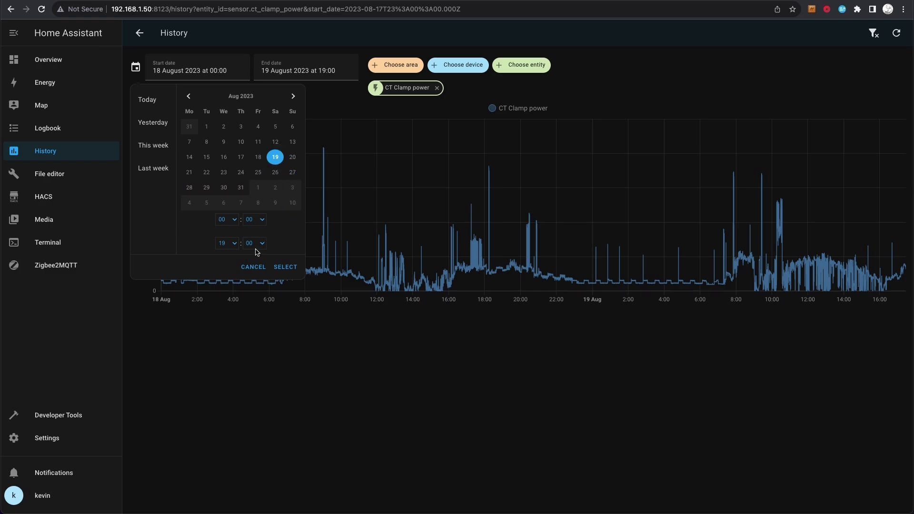
{"action": "left_click", "coordinate": [229, 244]}
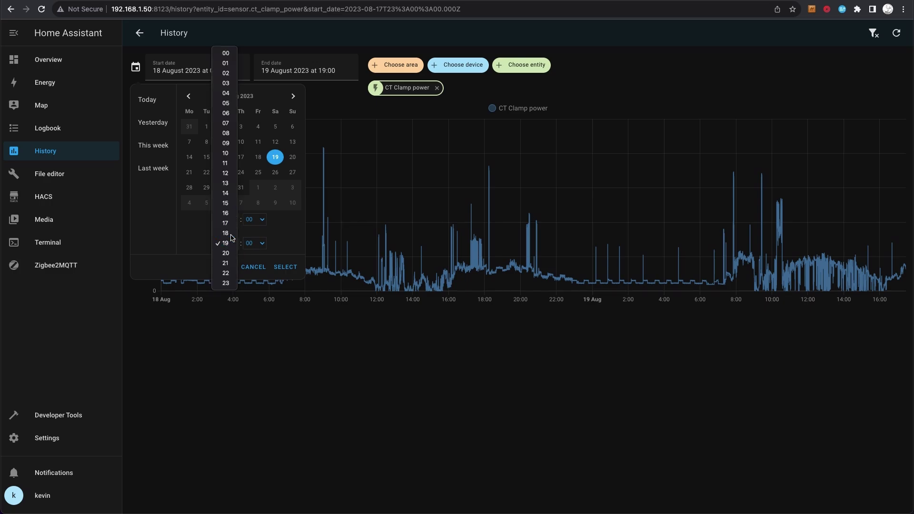
{"action": "left_click", "coordinate": [226, 232]}
{"action": "left_click", "coordinate": [288, 268]}
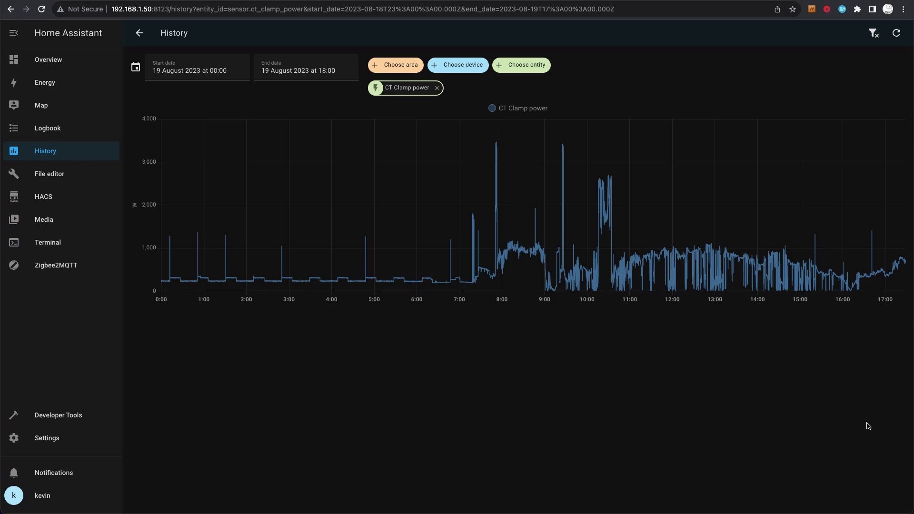
{"action": "left_click", "coordinate": [49, 61]}
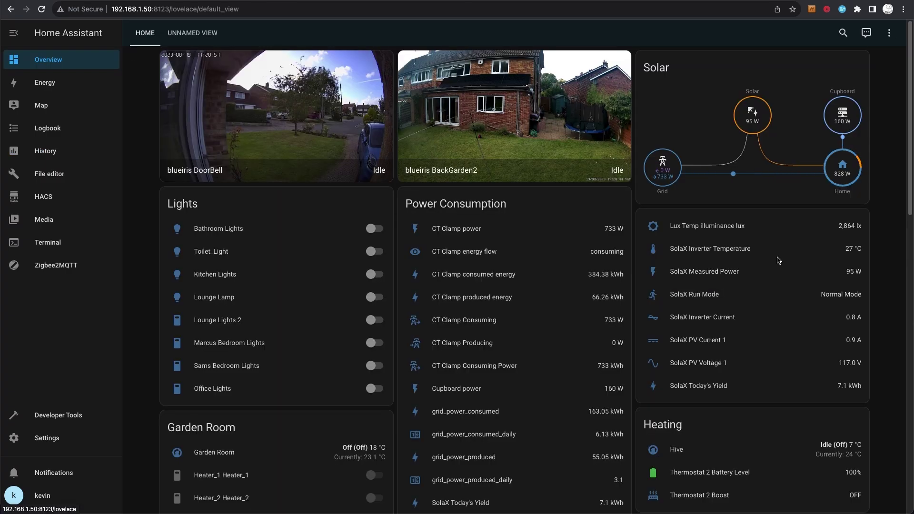
Open the Solar node's SolaX Measured Power details and its full history chart.
{"action": "left_click", "coordinate": [753, 112]}
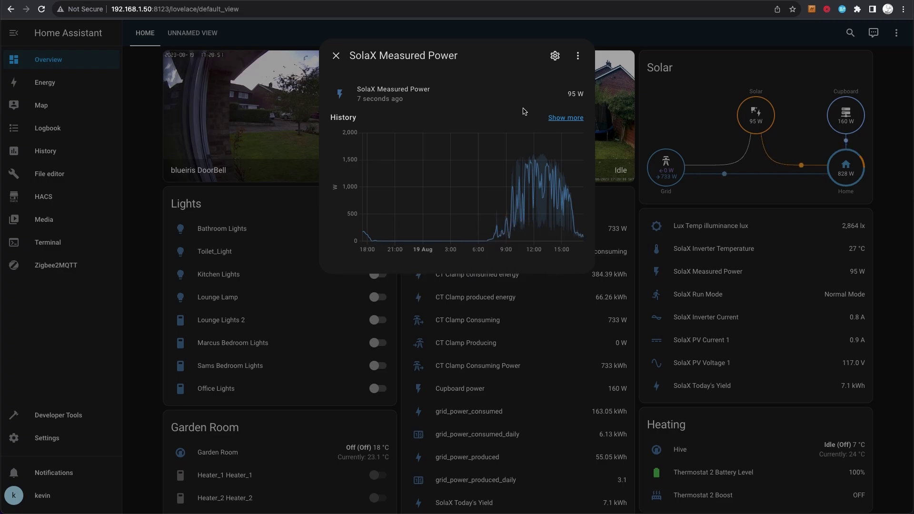
{"action": "left_click", "coordinate": [564, 117]}
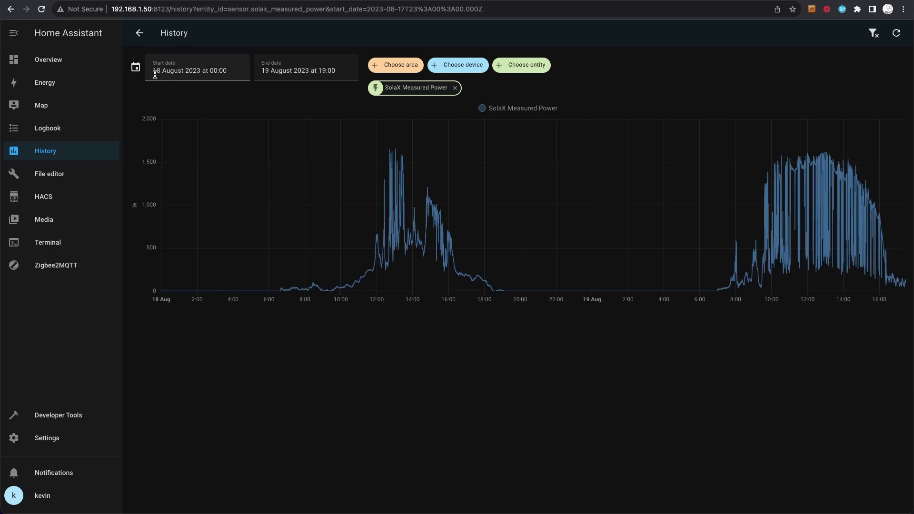
Set the SolaX Measured Power history range to 19 August, 06:30 to 18:00.
{"action": "left_click", "coordinate": [211, 71]}
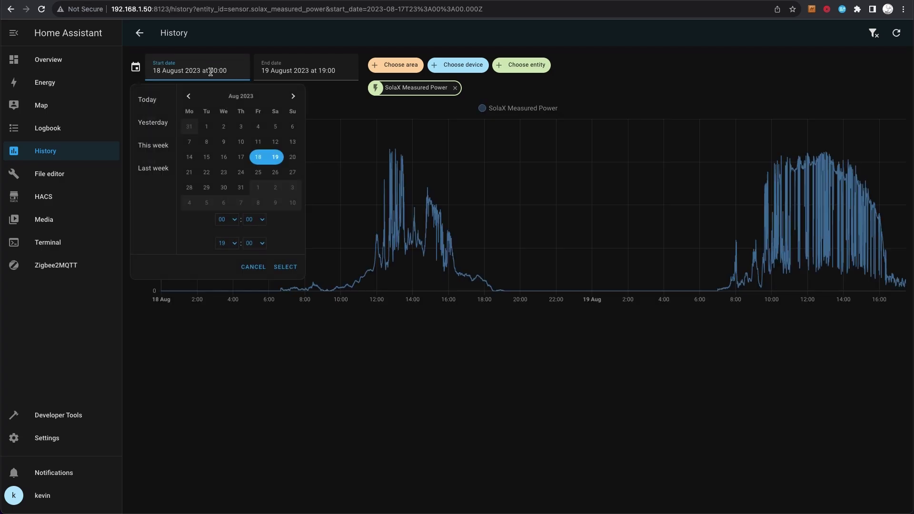
{"action": "left_click", "coordinate": [276, 160]}
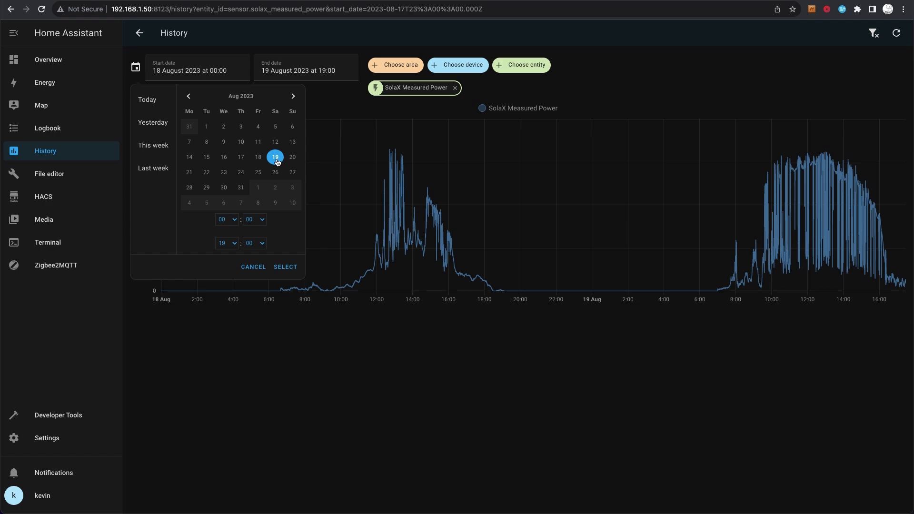
{"action": "left_click", "coordinate": [235, 221]}
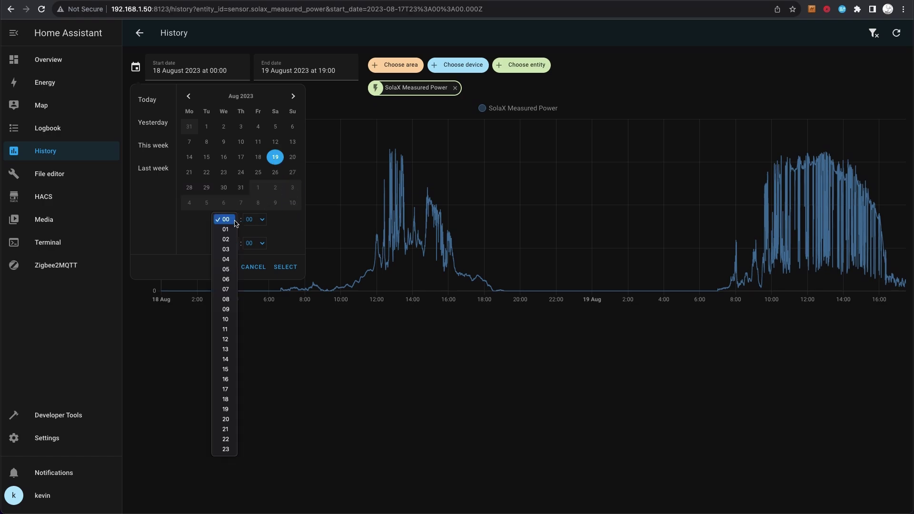
{"action": "left_click", "coordinate": [295, 227]}
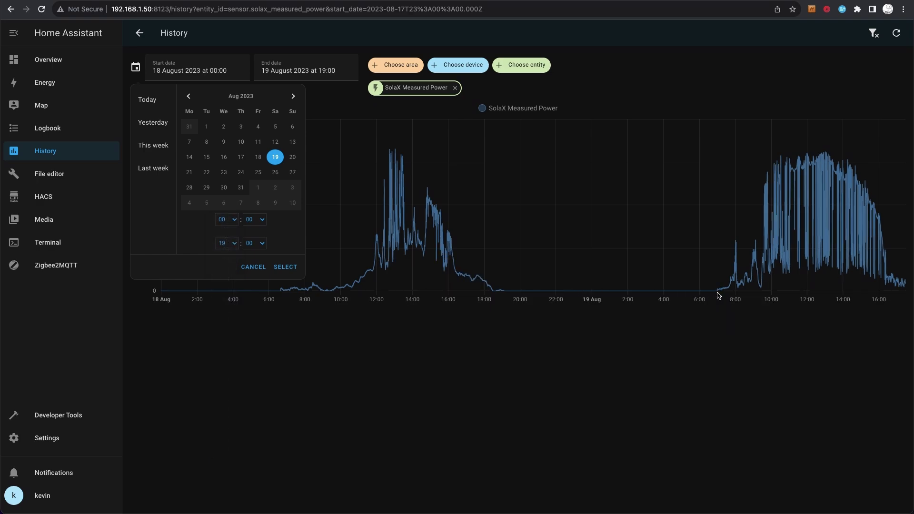
{"action": "left_click", "coordinate": [233, 220]}
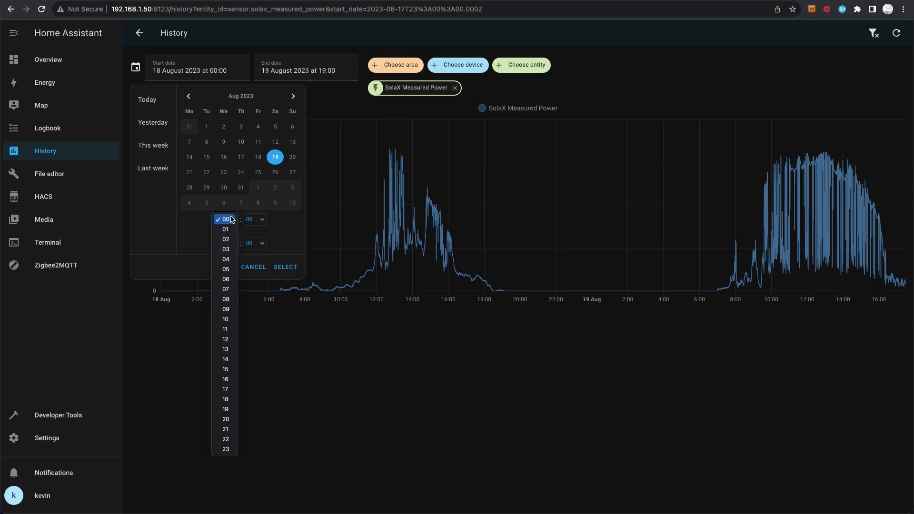
{"action": "left_click", "coordinate": [226, 279]}
{"action": "left_click", "coordinate": [259, 220]}
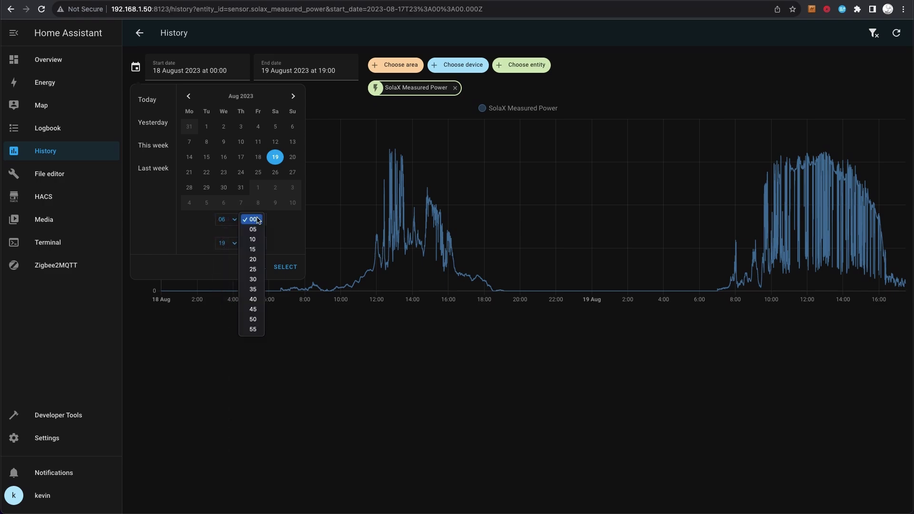
{"action": "left_click", "coordinate": [252, 279]}
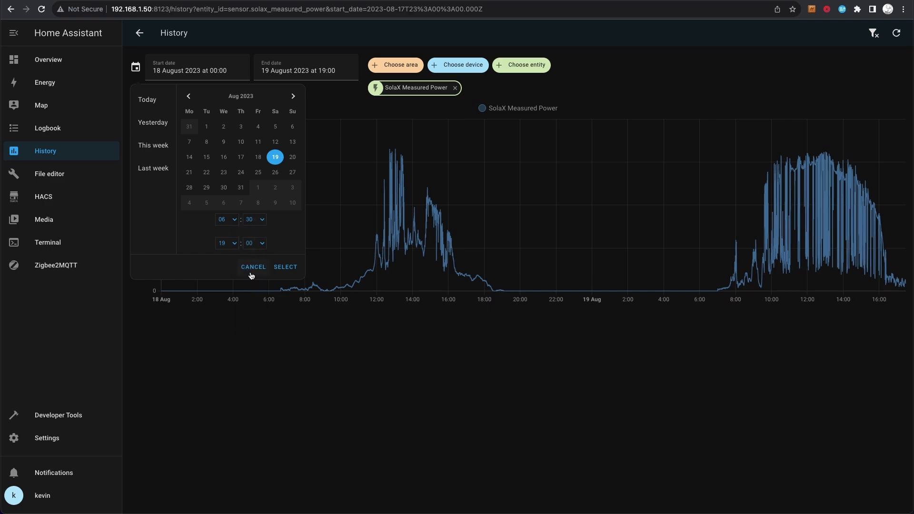
{"action": "left_click", "coordinate": [234, 244]}
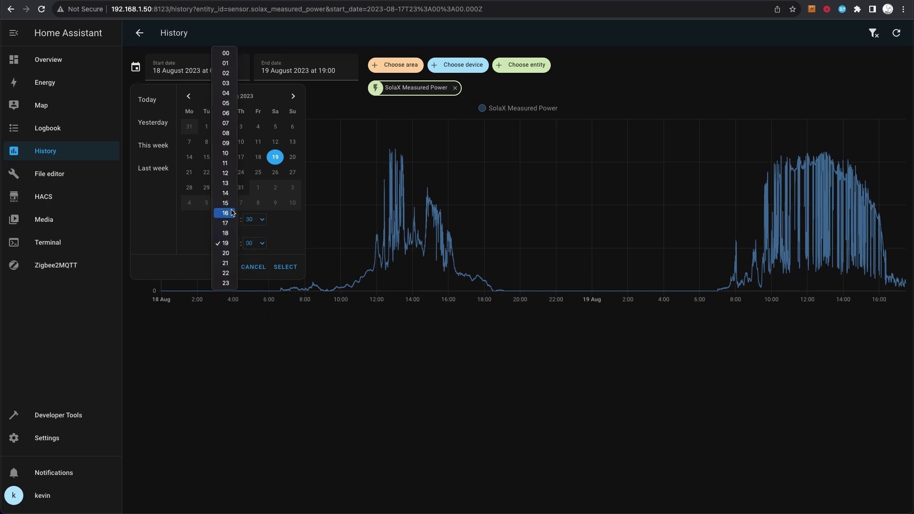
{"action": "left_click", "coordinate": [230, 233]}
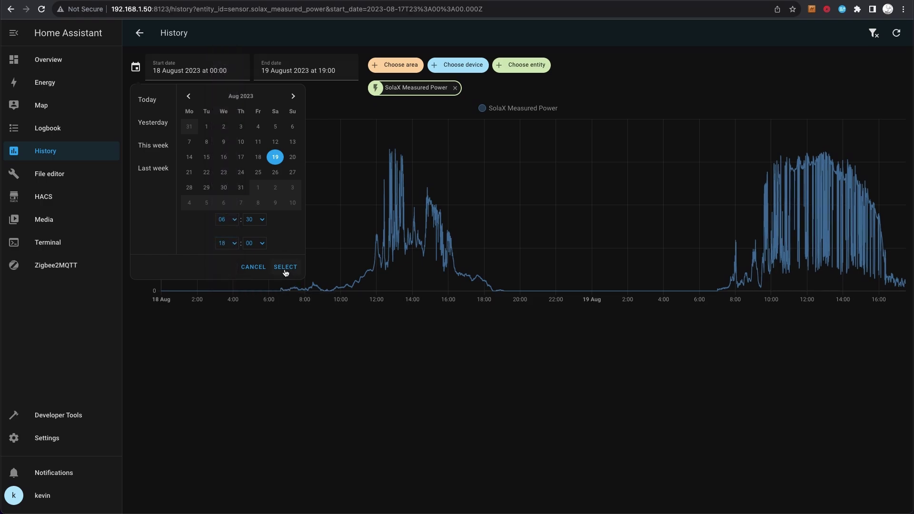
{"action": "left_click", "coordinate": [285, 267]}
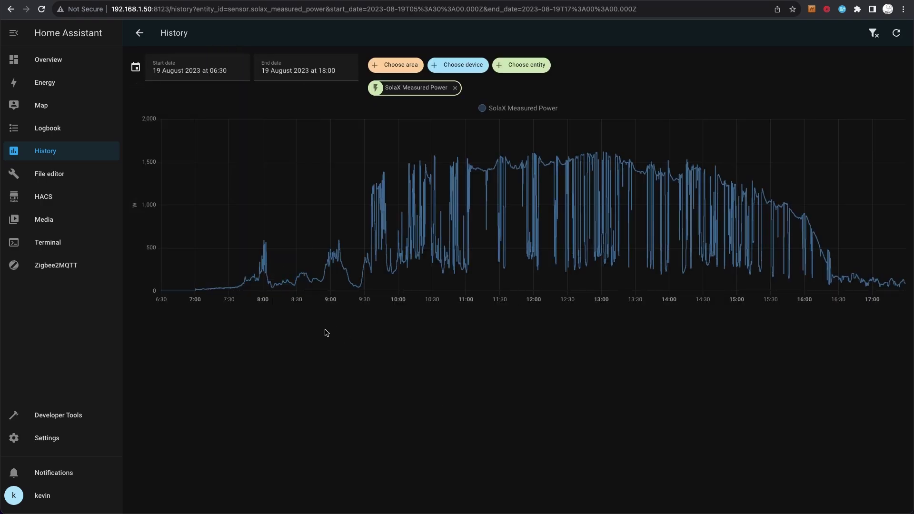
Read values off the solar power chart, then return to the Overview dashboard and scroll down.
{"action": "mouse_move", "coordinate": [196, 294]}
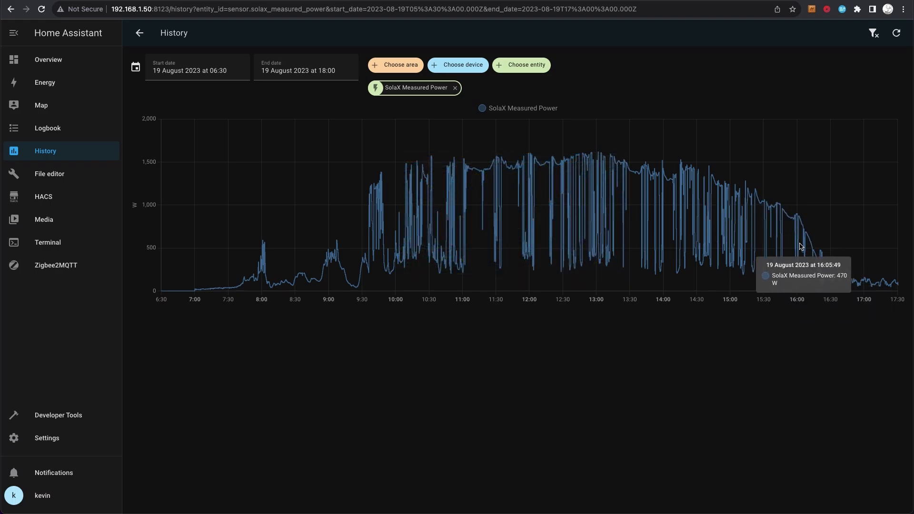
{"action": "mouse_move", "coordinate": [822, 256]}
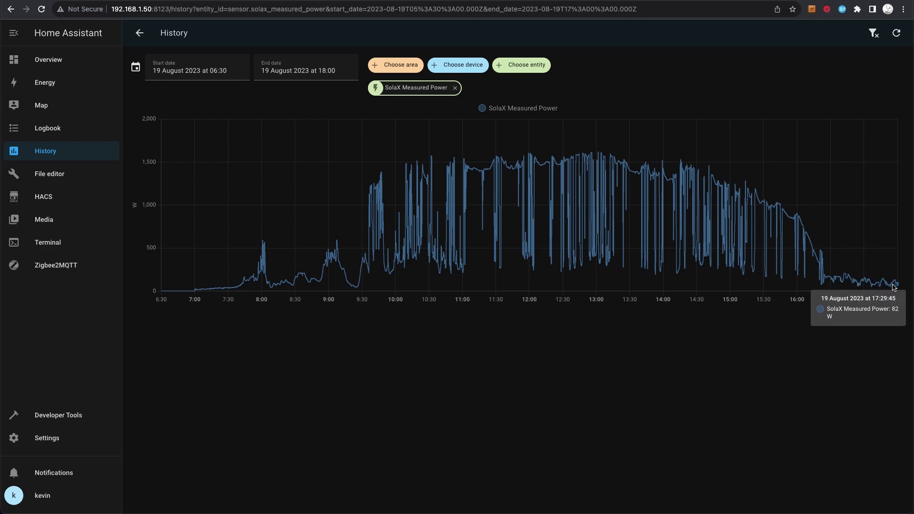
{"action": "left_click", "coordinate": [67, 61]}
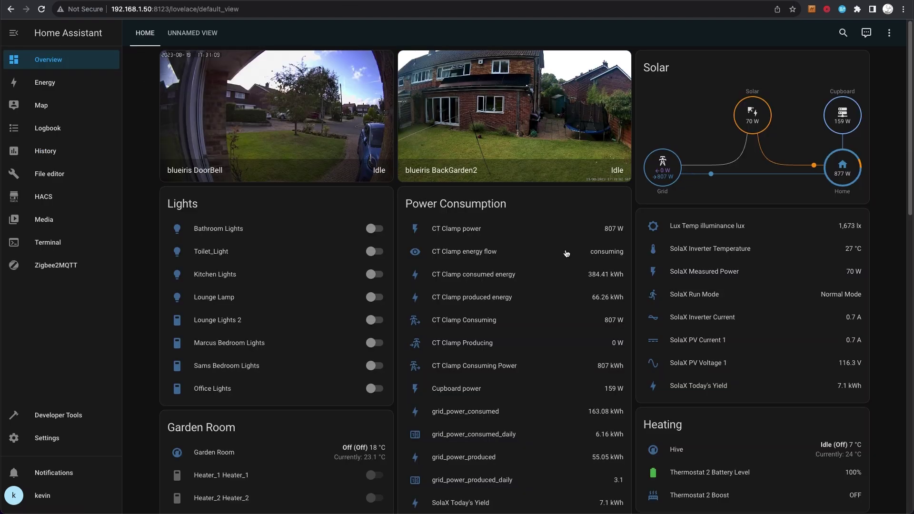
{"action": "scroll", "coordinate": [567, 248], "scroll_direction": "down", "scroll_amount": 1}
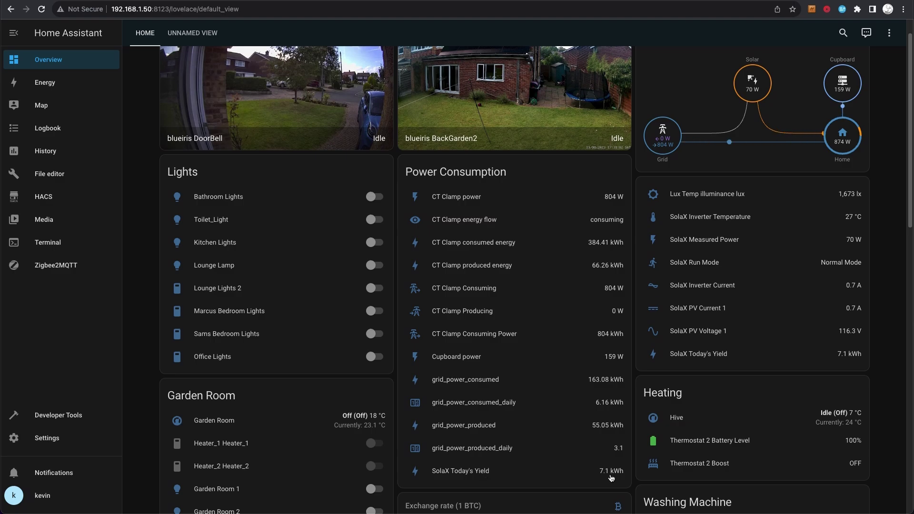
Chart SolaX Today's Yield history for 12–19 August and read the daily yield values.
{"action": "left_click", "coordinate": [490, 473]}
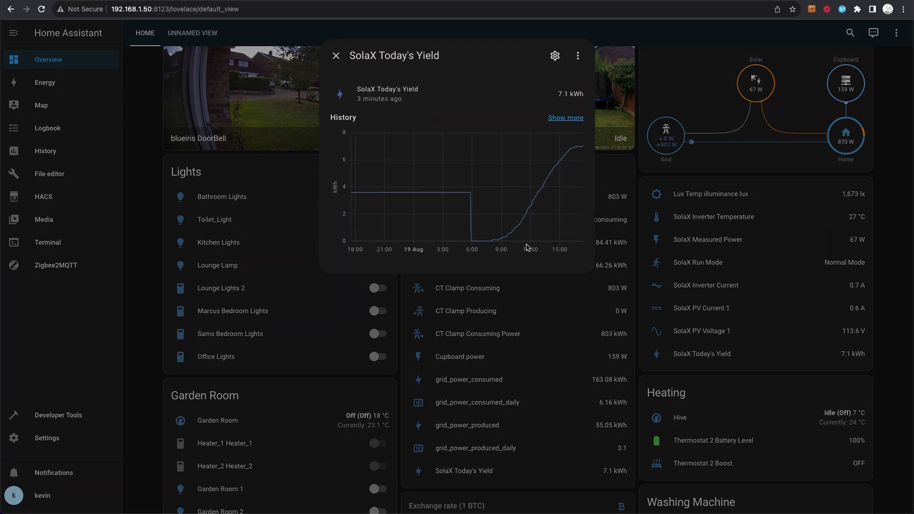
{"action": "left_click", "coordinate": [566, 119]}
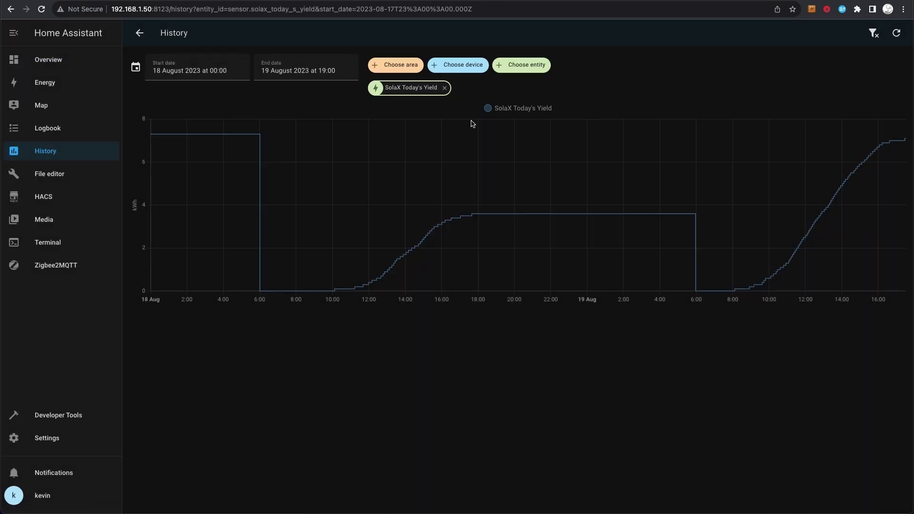
{"action": "left_click", "coordinate": [192, 74]}
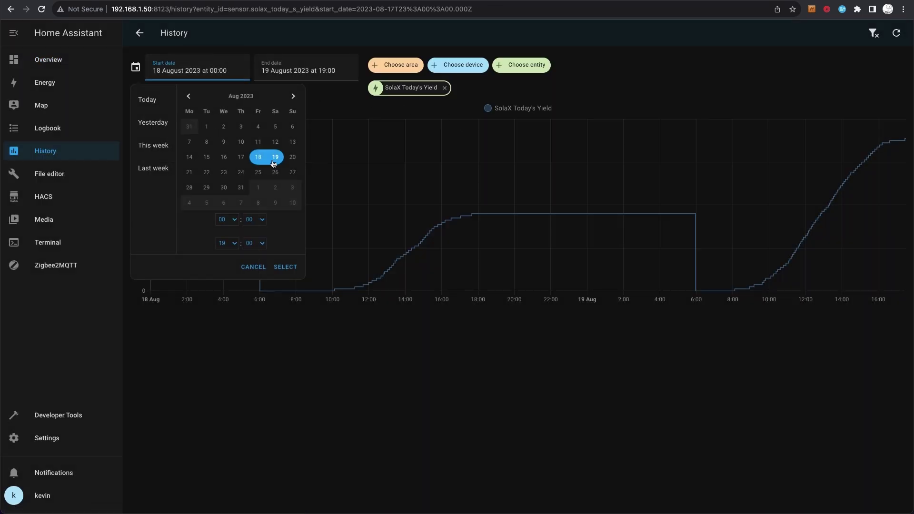
{"action": "left_click", "coordinate": [274, 143]}
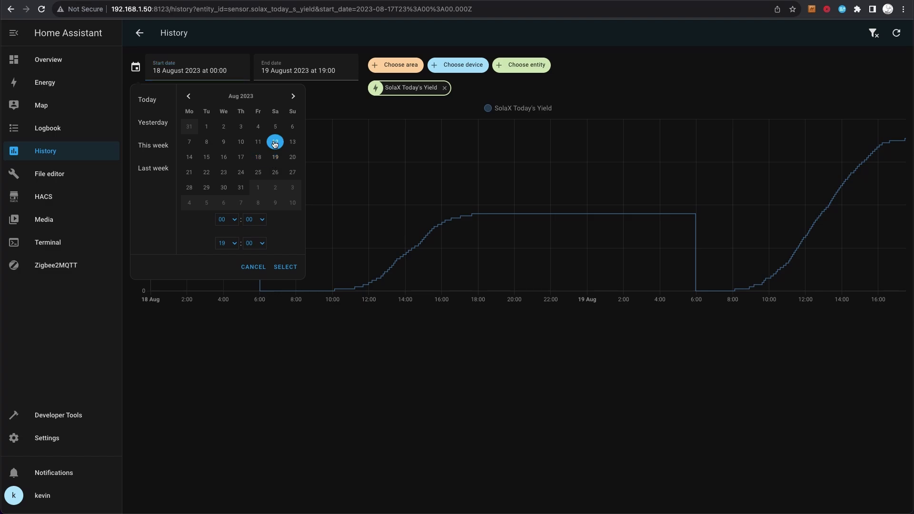
{"action": "left_click", "coordinate": [275, 157]}
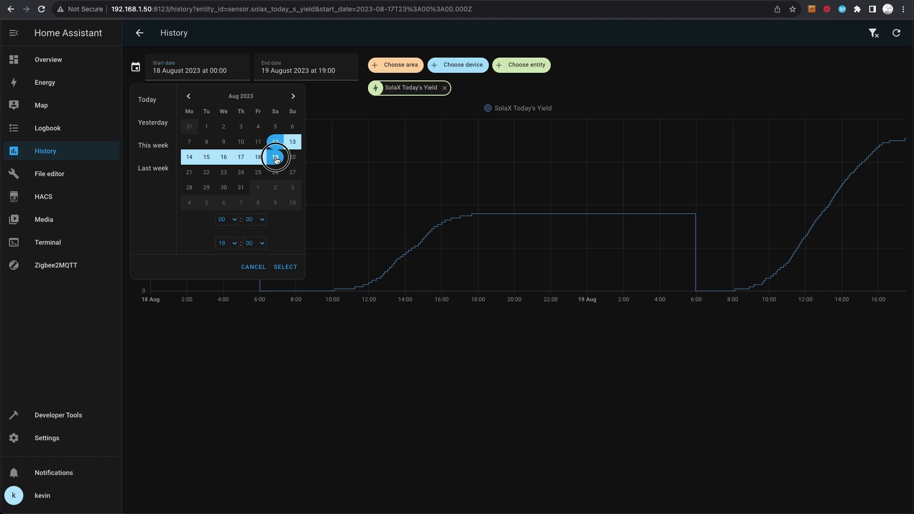
{"action": "left_click", "coordinate": [286, 268]}
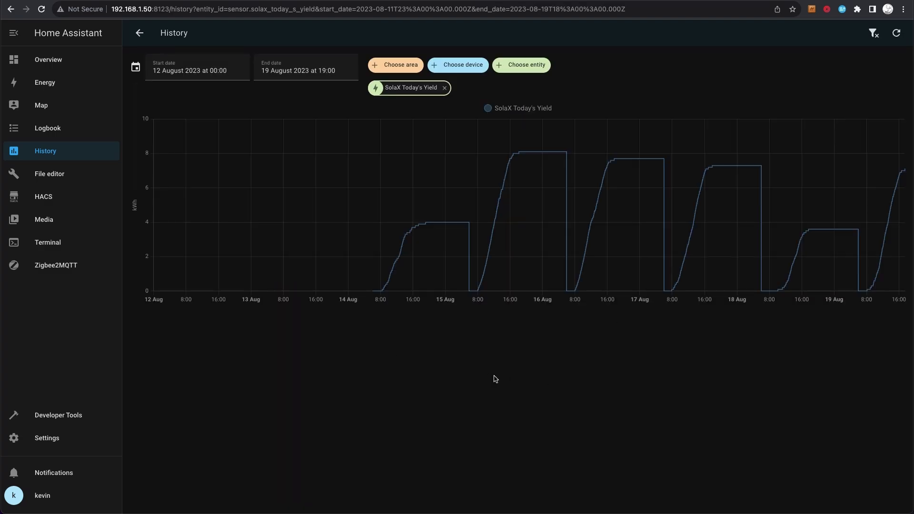
{"action": "mouse_move", "coordinate": [438, 226]}
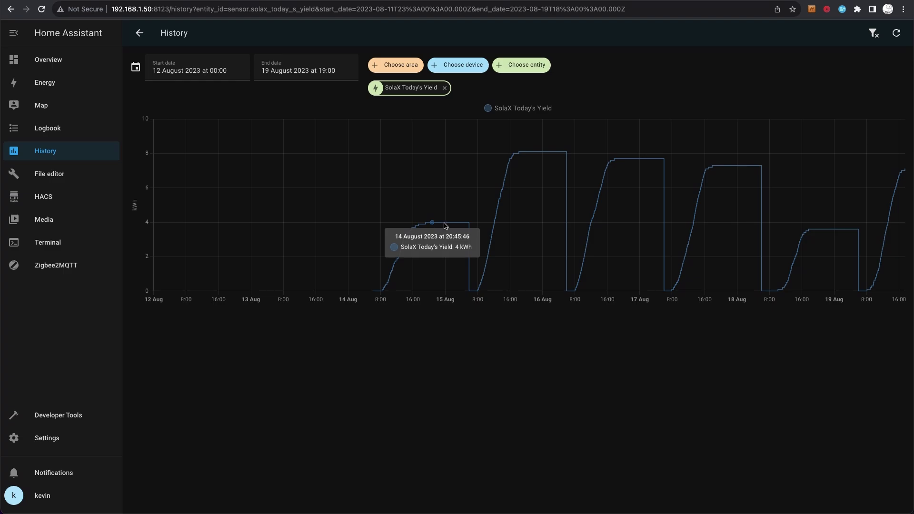
{"action": "mouse_move", "coordinate": [538, 153]}
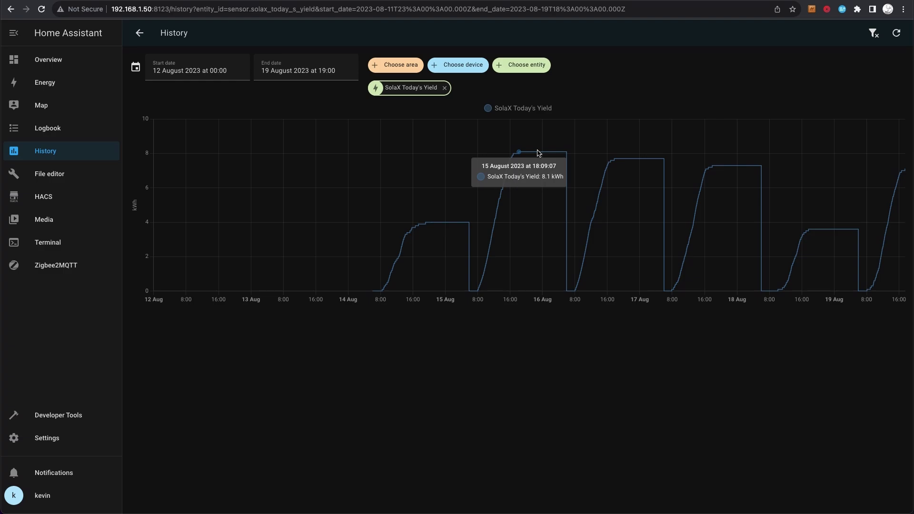
{"action": "mouse_move", "coordinate": [627, 164]}
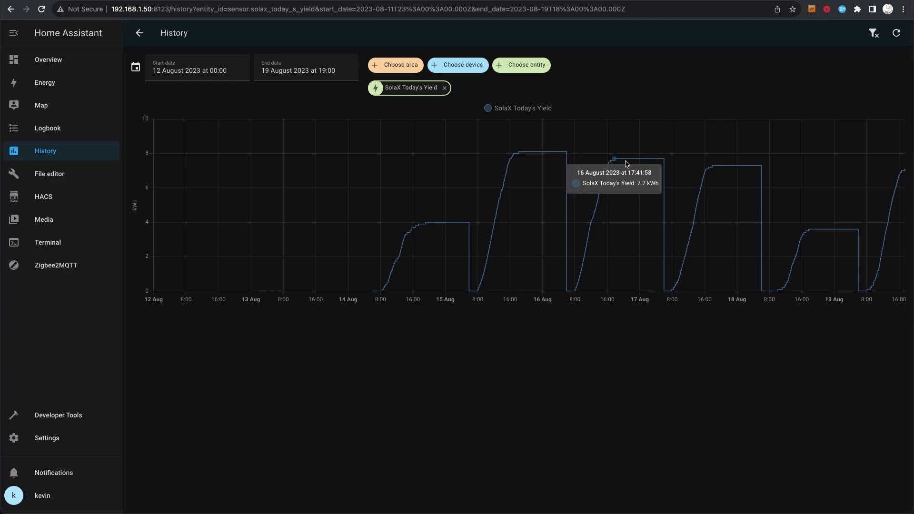
{"action": "mouse_move", "coordinate": [731, 170]}
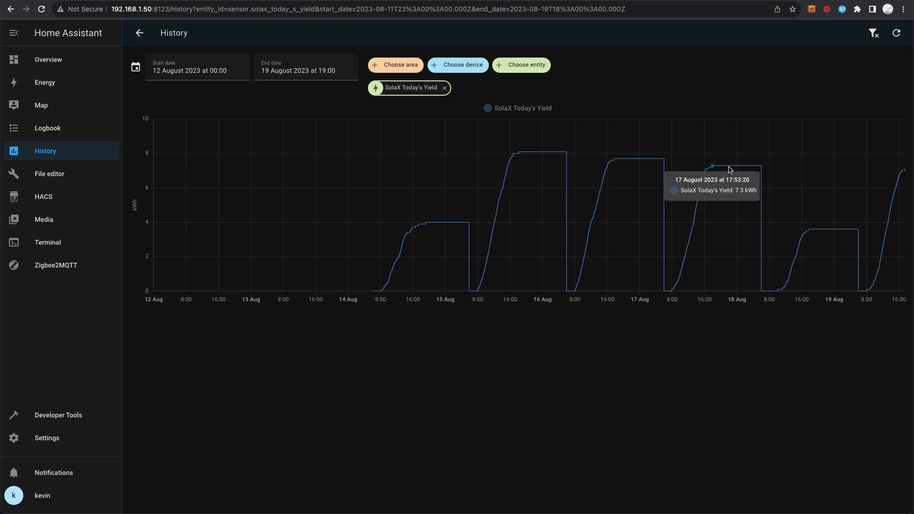
{"action": "mouse_move", "coordinate": [832, 236]}
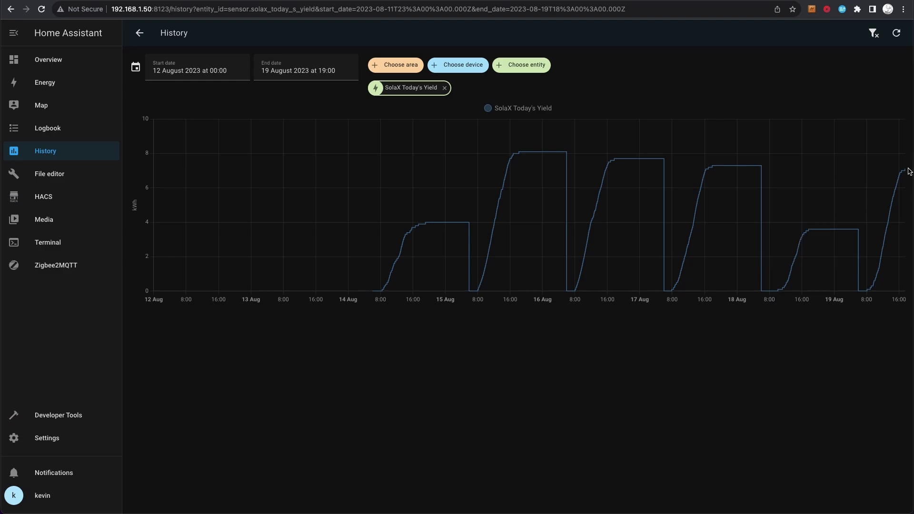
{"action": "mouse_move", "coordinate": [906, 174]}
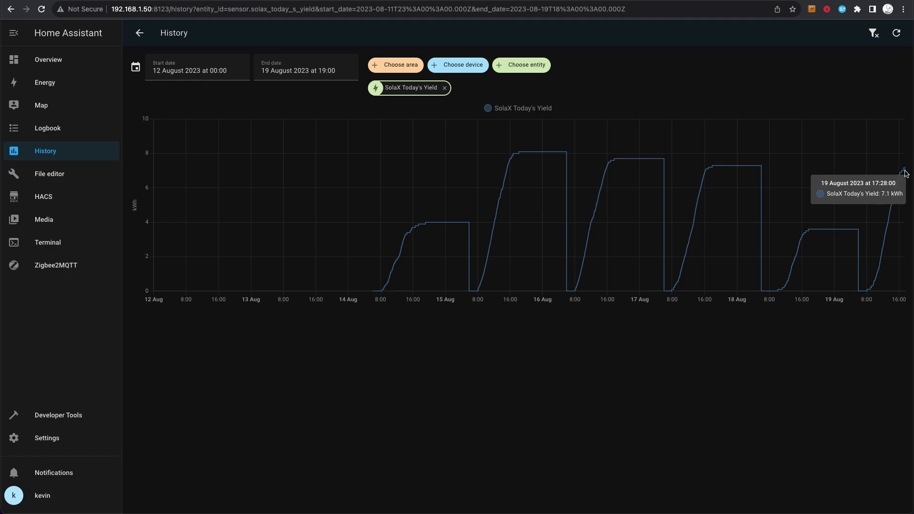
Return to the Overview dashboard and scroll down through its cards.
{"action": "left_click", "coordinate": [65, 61]}
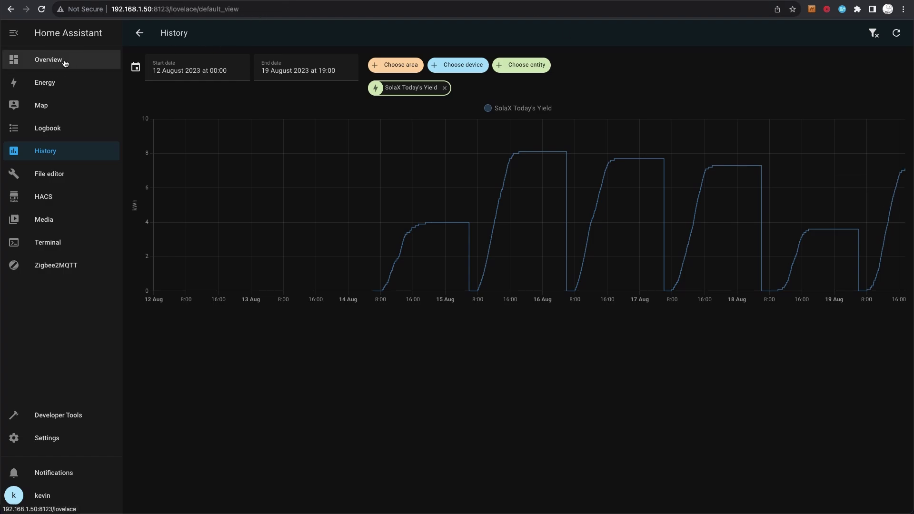
{"action": "scroll", "coordinate": [669, 263], "scroll_direction": "down", "scroll_amount": 3}
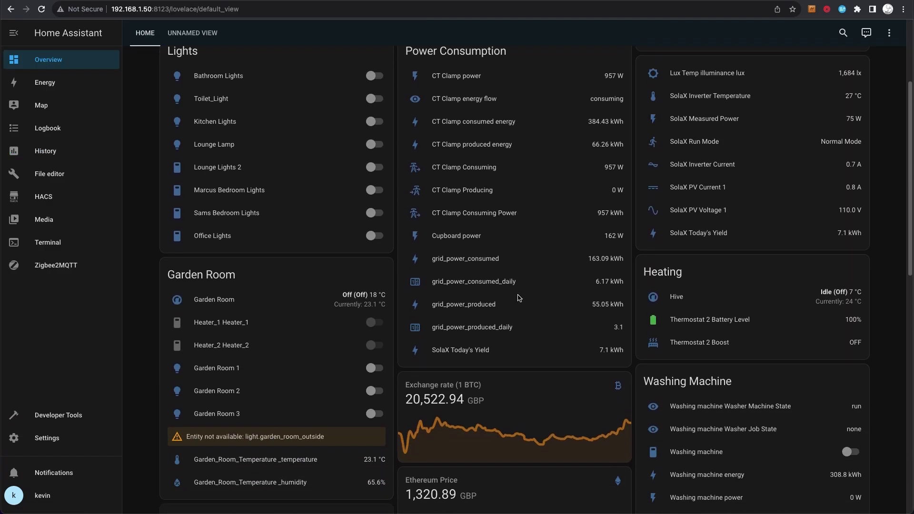
{"action": "scroll", "coordinate": [281, 317], "scroll_direction": "down", "scroll_amount": 1}
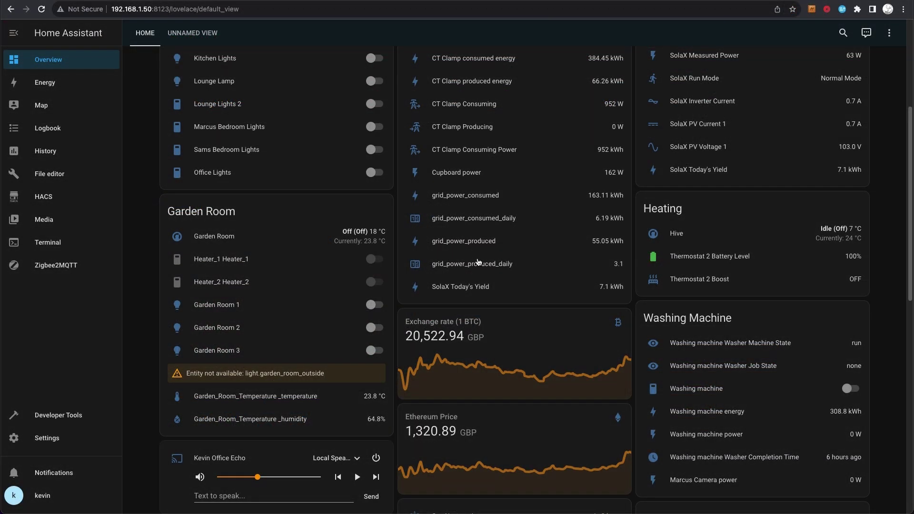
{"action": "scroll", "coordinate": [478, 262], "scroll_direction": "down", "scroll_amount": 3}
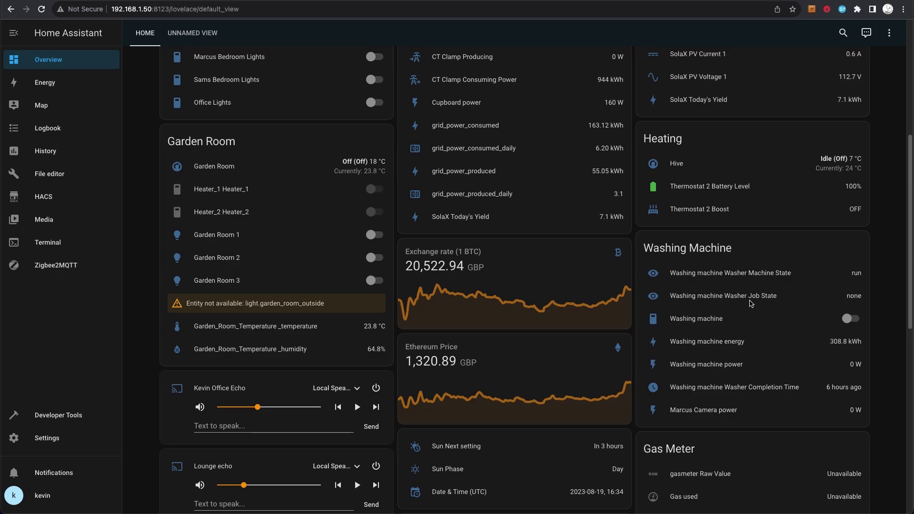
{"action": "scroll", "coordinate": [750, 304], "scroll_direction": "down", "scroll_amount": 1}
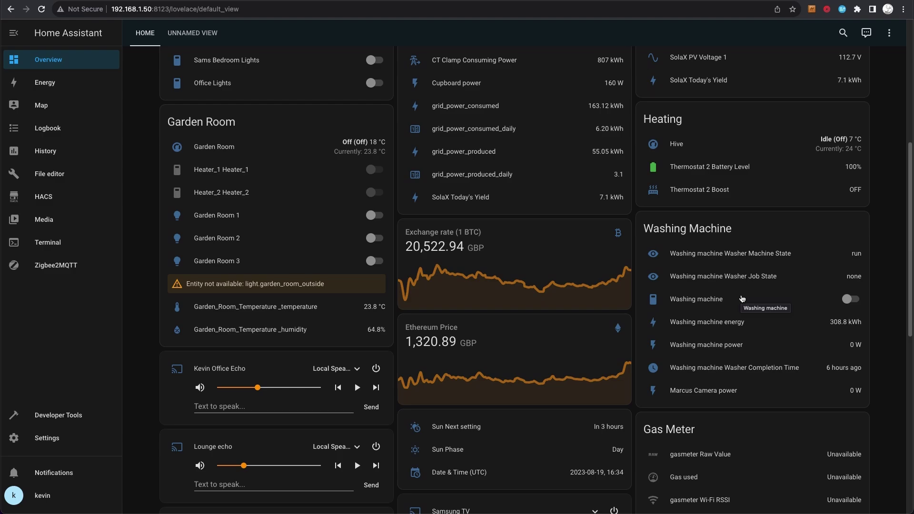
{"action": "scroll", "coordinate": [742, 298], "scroll_direction": "down", "scroll_amount": 5}
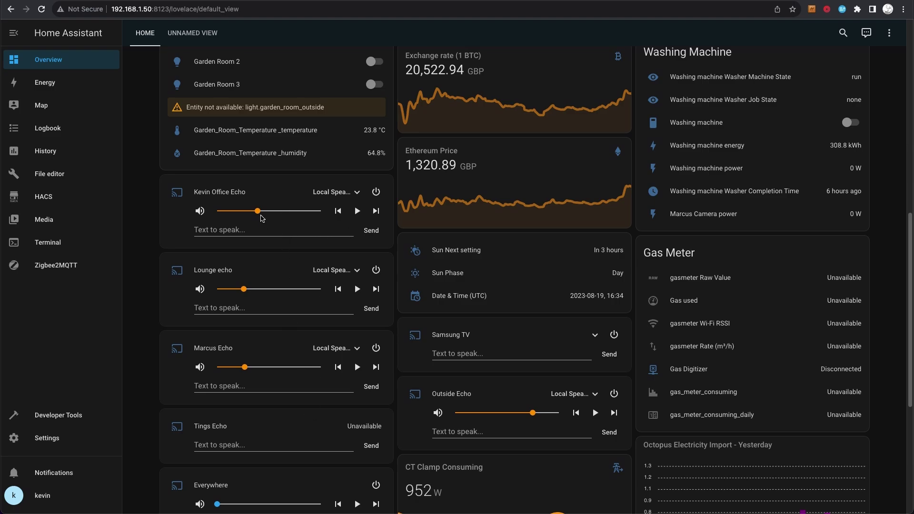
Have the office Echo speak 'This is a message'.
{"action": "left_click", "coordinate": [257, 231]}
{"action": "type", "text": "This is a message"}
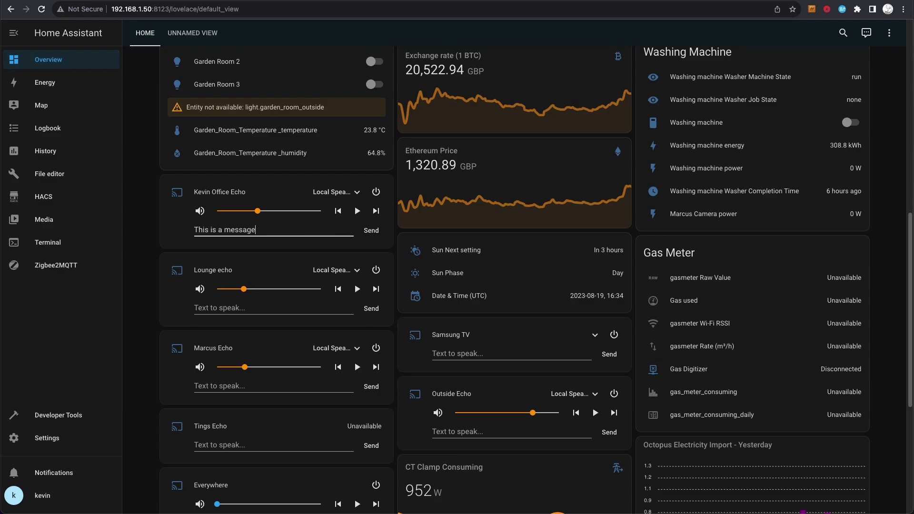
{"action": "scroll", "coordinate": [325, 233], "scroll_direction": "down", "scroll_amount": 1}
{"action": "left_click", "coordinate": [371, 225]}
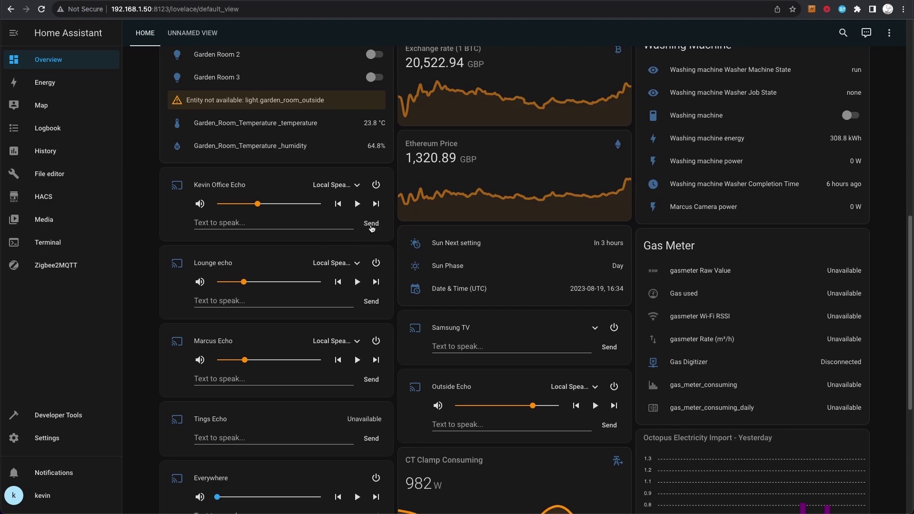
Have the office Echo speak 'PLease subscribe to my channel'.
{"action": "left_click", "coordinate": [287, 222]}
{"action": "type", "text": "PLease "}
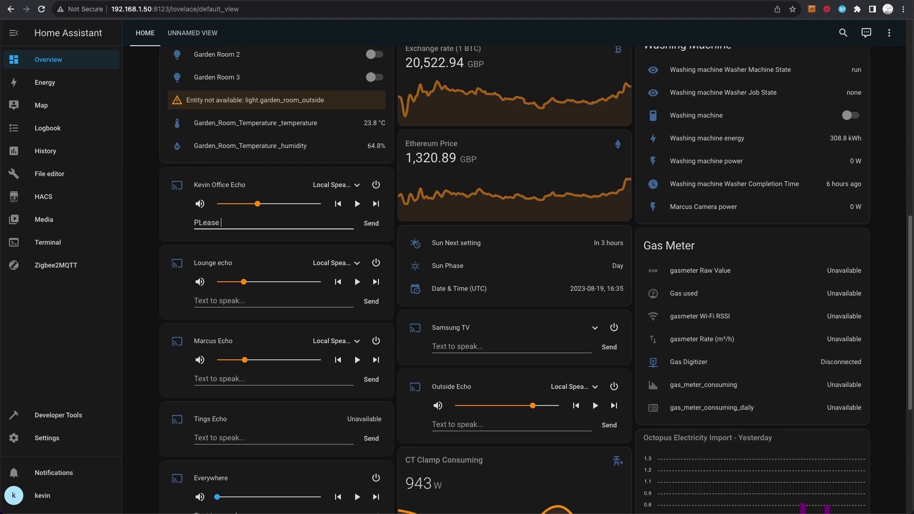
{"action": "type", "text": "subscribe to my channel"}
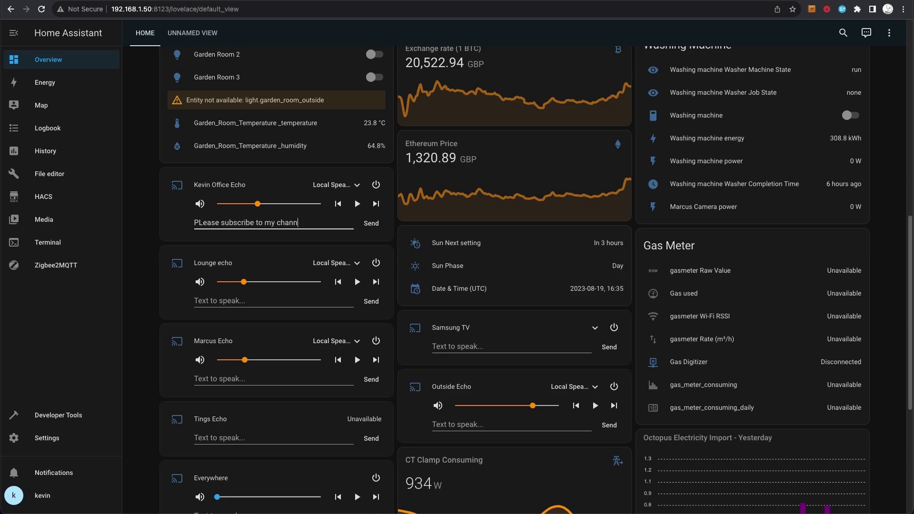
{"action": "left_click", "coordinate": [371, 224]}
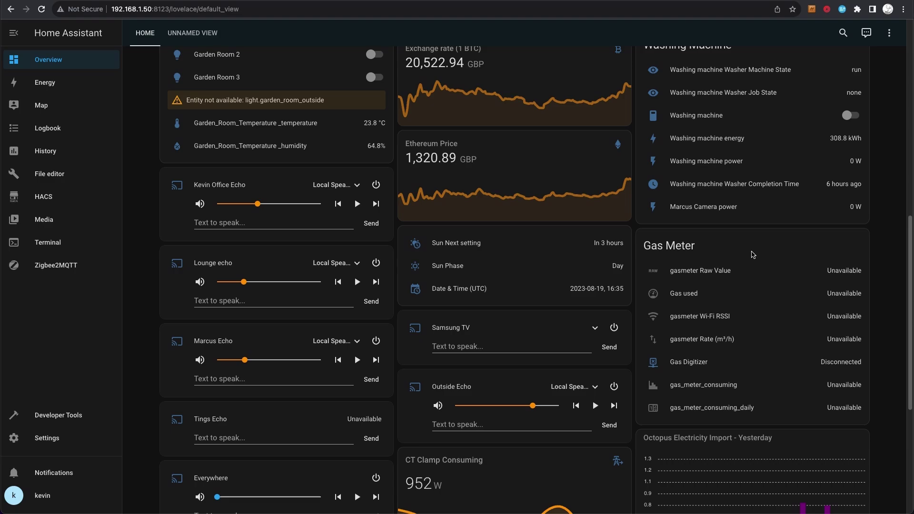
{"action": "scroll", "coordinate": [752, 255], "scroll_direction": "down", "scroll_amount": 2}
{"action": "scroll", "coordinate": [748, 255], "scroll_direction": "down", "scroll_amount": 3}
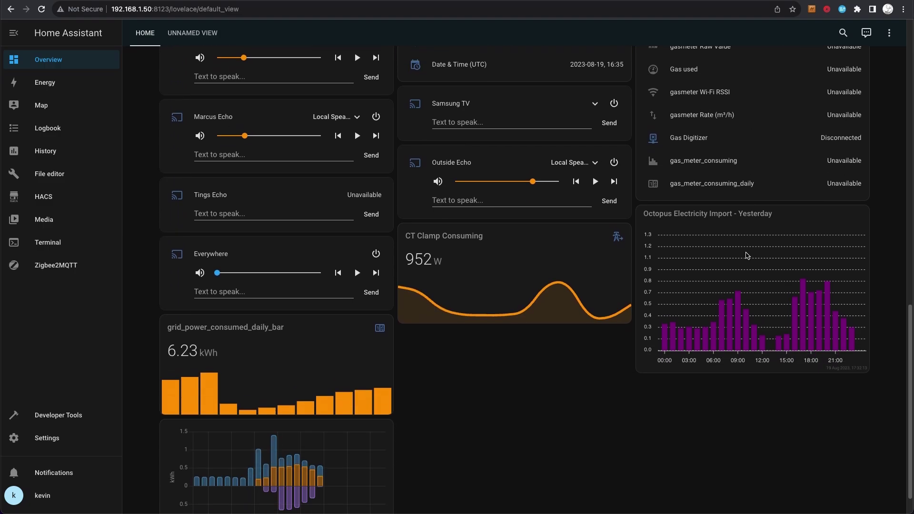
{"action": "scroll", "coordinate": [747, 256], "scroll_direction": "down", "scroll_amount": 1}
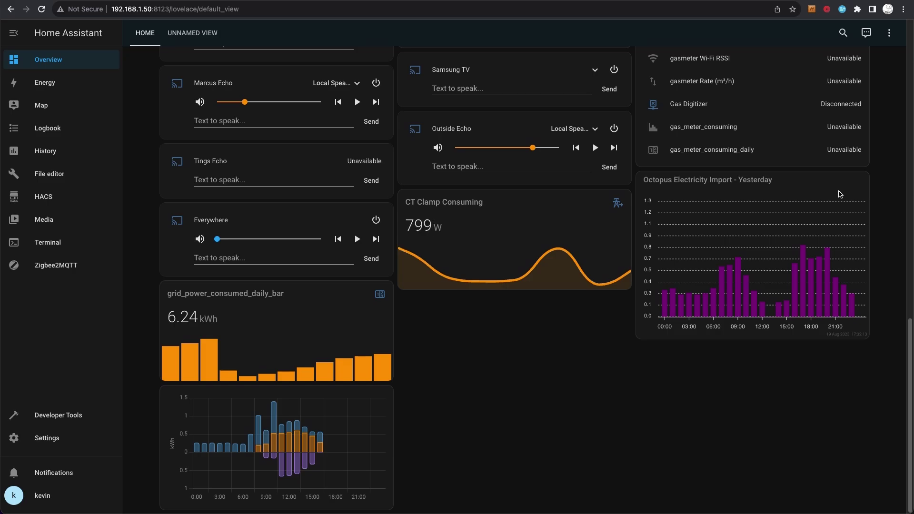
{"action": "scroll", "coordinate": [840, 194], "scroll_direction": "up", "scroll_amount": 15}
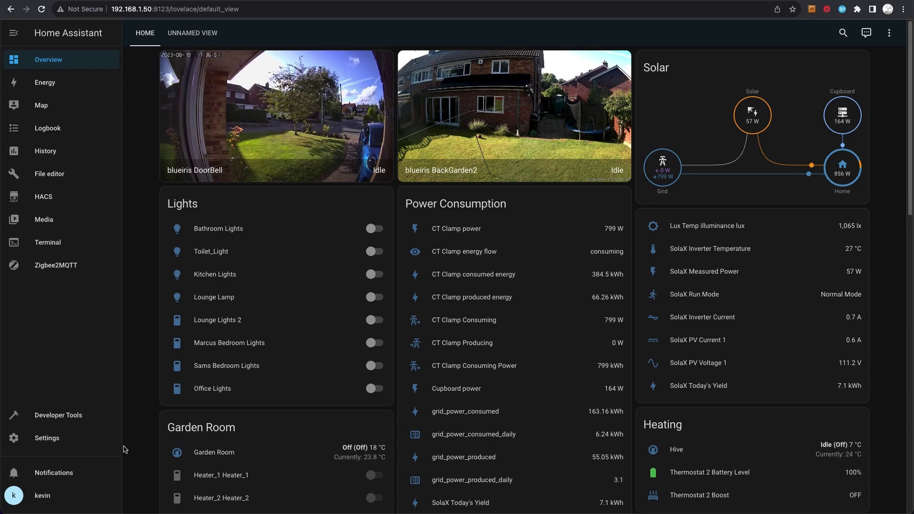
Go through Settings > Devices & Services > SolaX Inverter Modbus to the device's Measured Power history.
{"action": "left_click", "coordinate": [47, 441]}
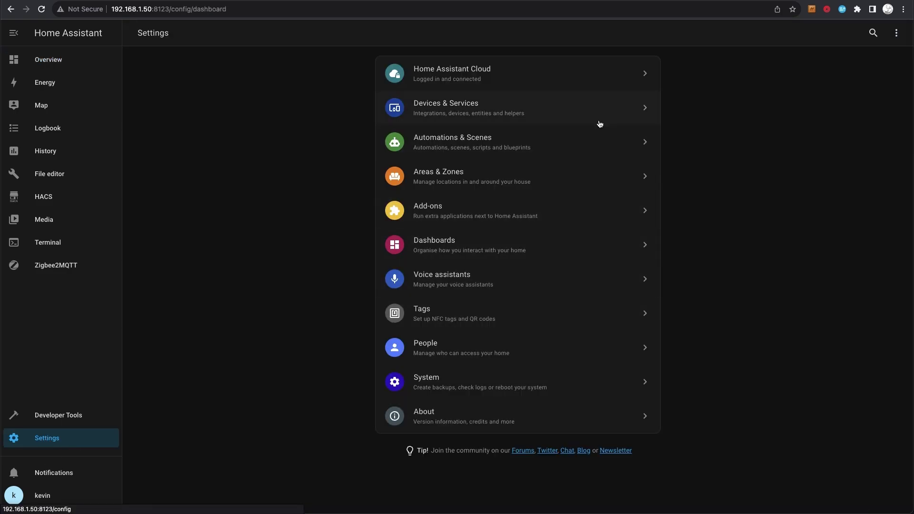
{"action": "left_click", "coordinate": [539, 112]}
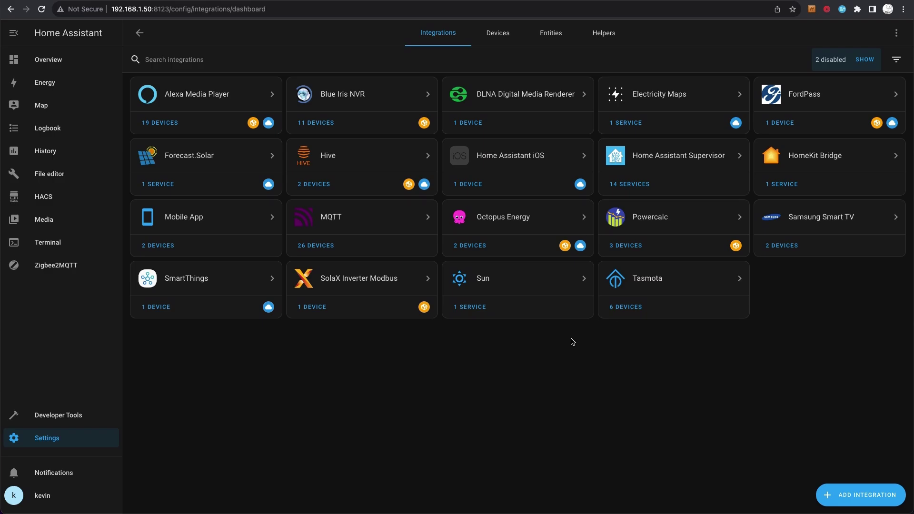
{"action": "left_click", "coordinate": [379, 281]}
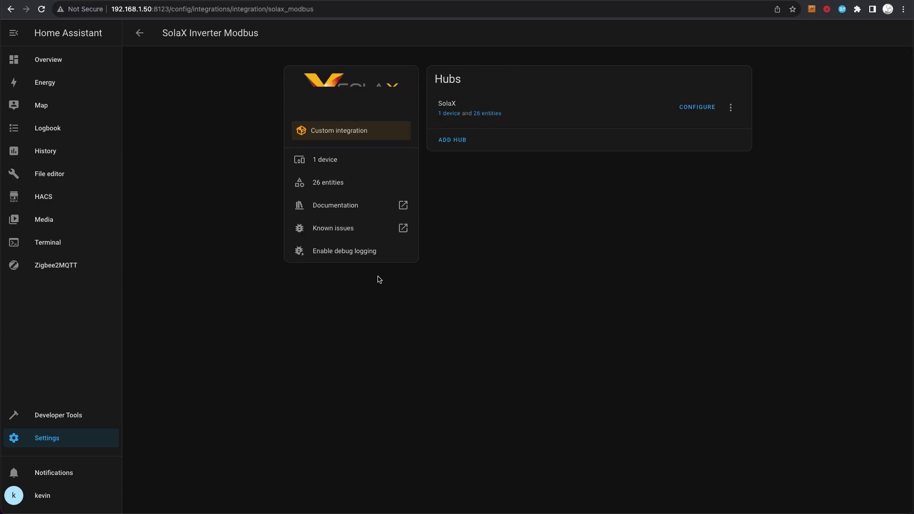
{"action": "left_click", "coordinate": [449, 114]}
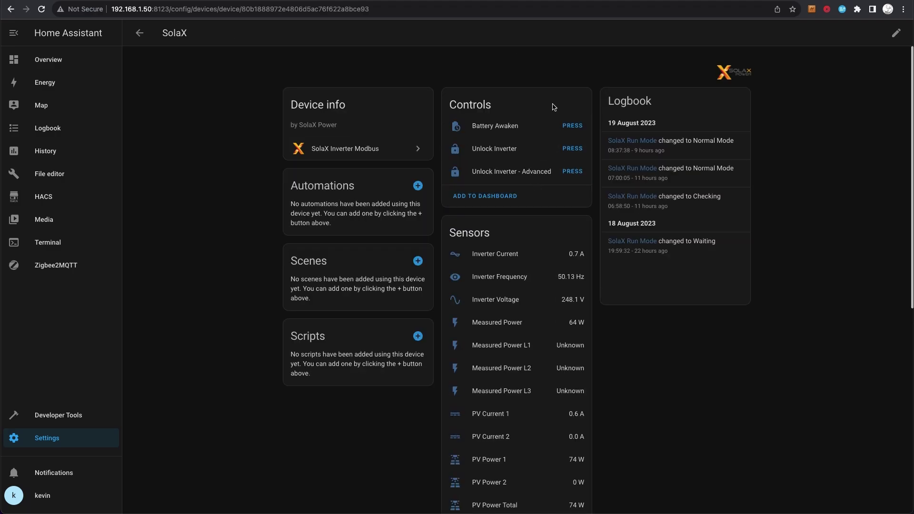
{"action": "scroll", "coordinate": [552, 106], "scroll_direction": "down", "scroll_amount": 2}
{"action": "scroll", "coordinate": [552, 106], "scroll_direction": "down", "scroll_amount": 2}
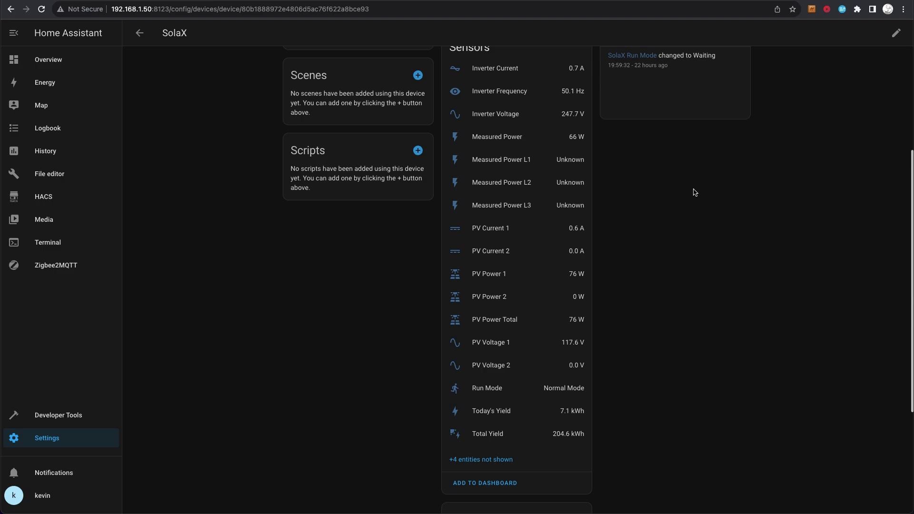
{"action": "left_click", "coordinate": [511, 139]}
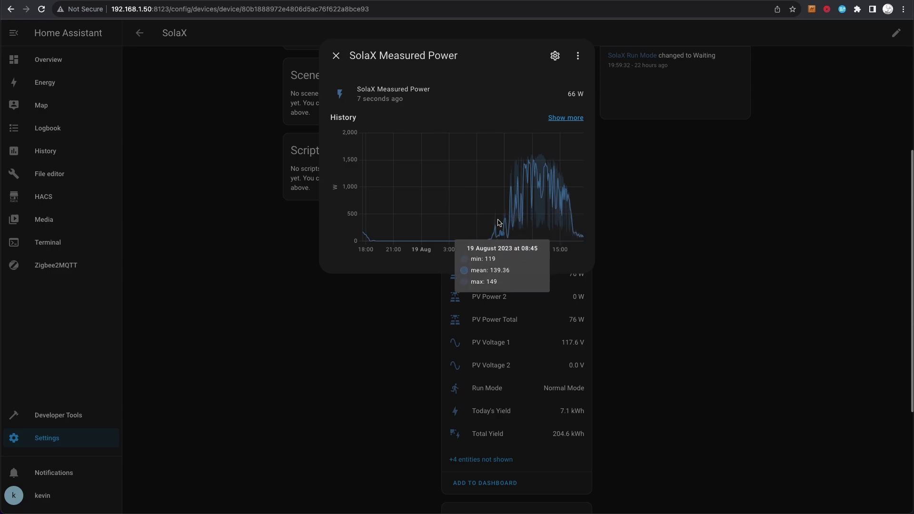
View the full SolaX Measured Power history, then return to the Overview dashboard.
{"action": "left_click", "coordinate": [568, 118]}
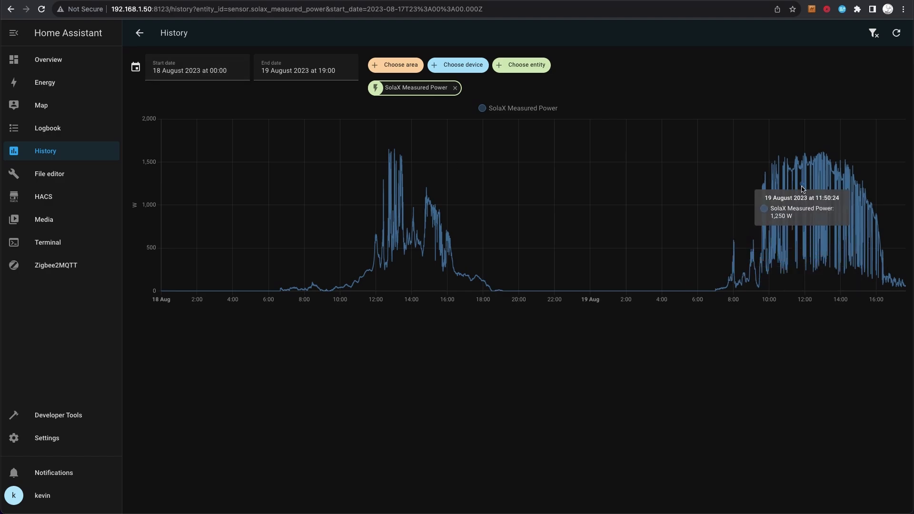
{"action": "left_click", "coordinate": [48, 59]}
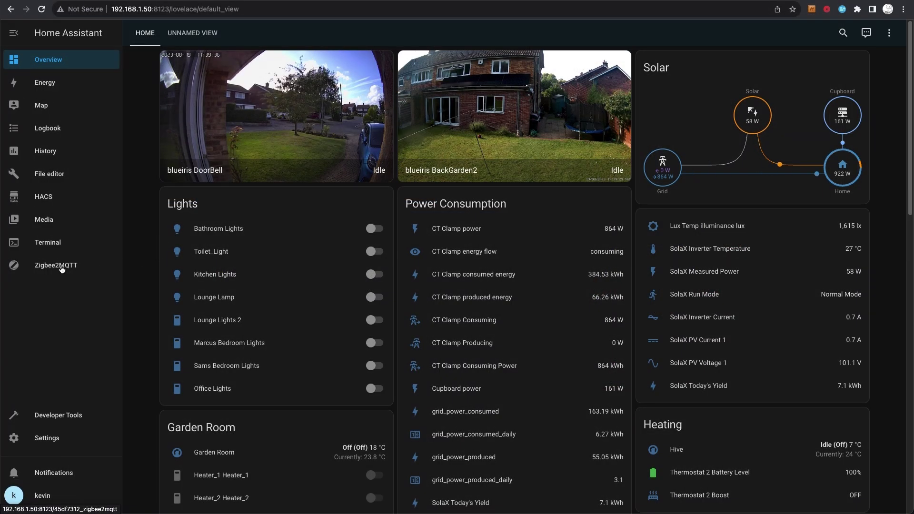
Open the Zigbee2MQTT panel and look over its device list.
{"action": "left_click", "coordinate": [69, 267]}
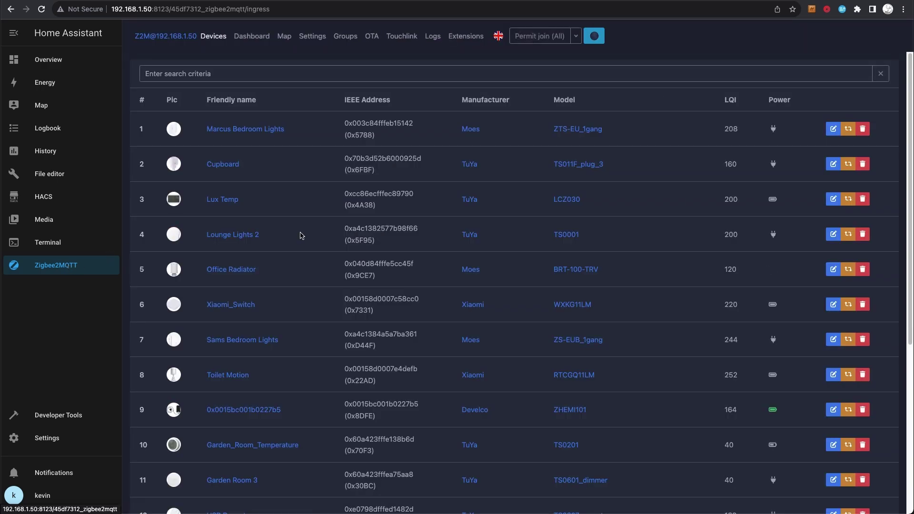
{"action": "scroll", "coordinate": [300, 146], "scroll_direction": "down", "scroll_amount": 5}
{"action": "scroll", "coordinate": [666, 299], "scroll_direction": "up", "scroll_amount": 5}
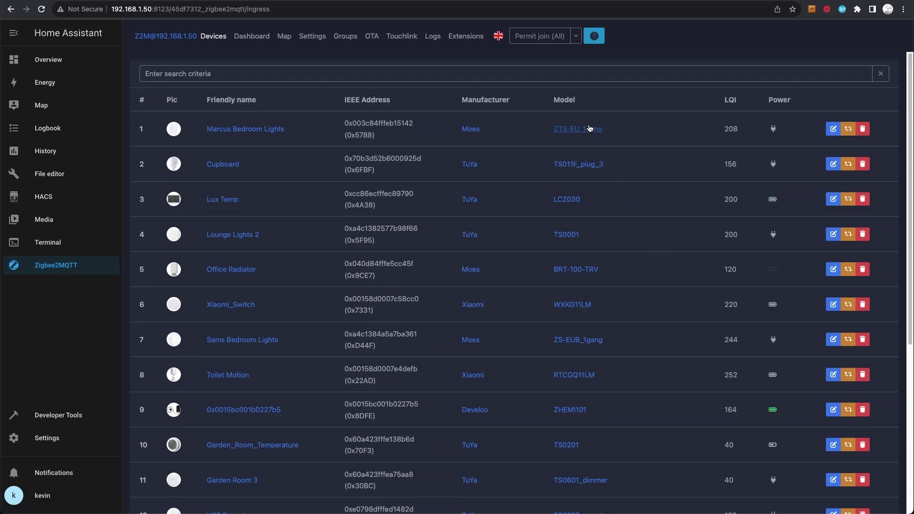
Permit all Zigbee devices to join, then disable joining and review the 19-device table.
{"action": "left_click", "coordinate": [541, 38]}
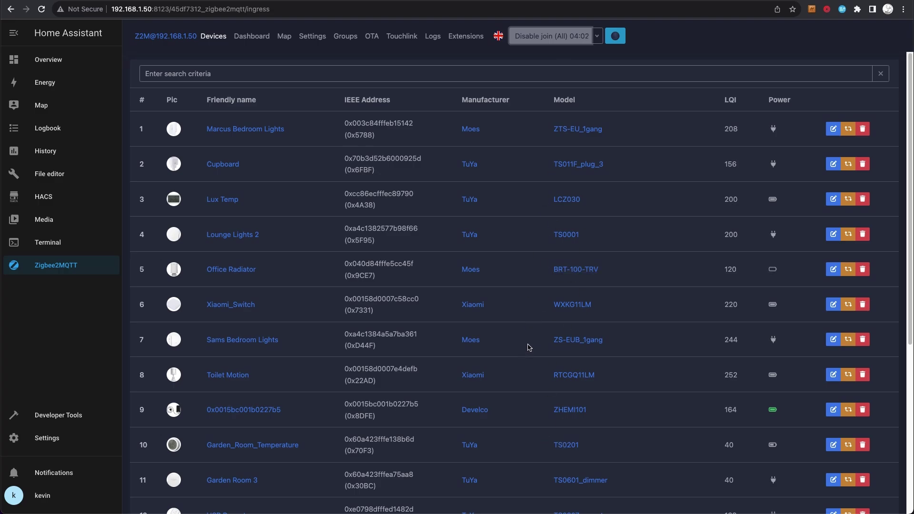
{"action": "left_click", "coordinate": [571, 37]}
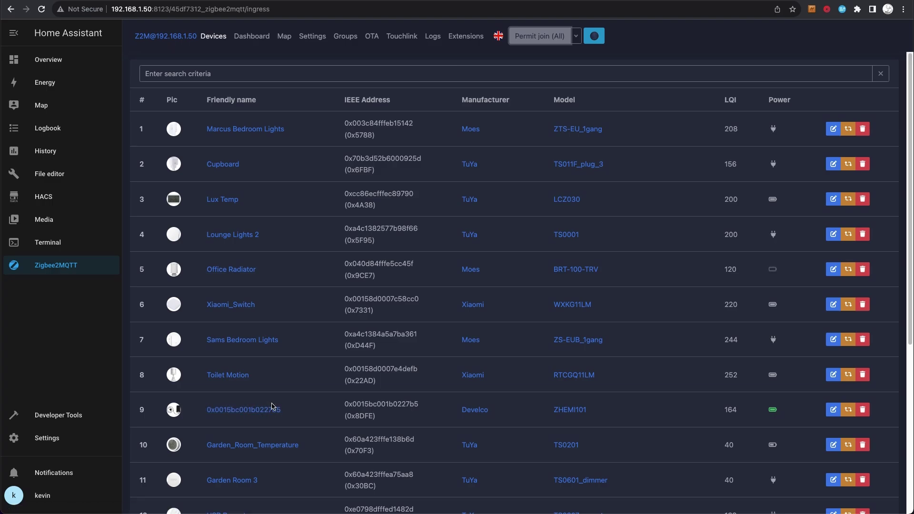
{"action": "scroll", "coordinate": [294, 244], "scroll_direction": "down", "scroll_amount": 2}
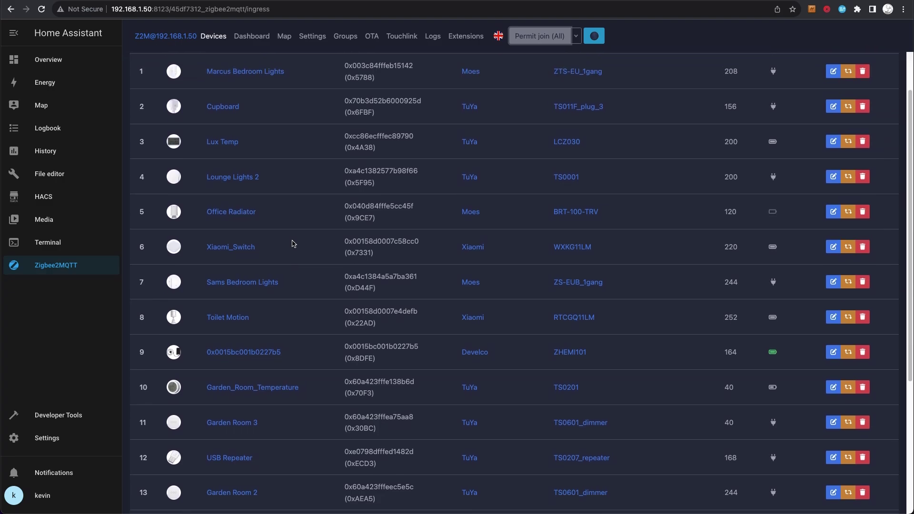
{"action": "scroll", "coordinate": [294, 243], "scroll_direction": "up", "scroll_amount": 2}
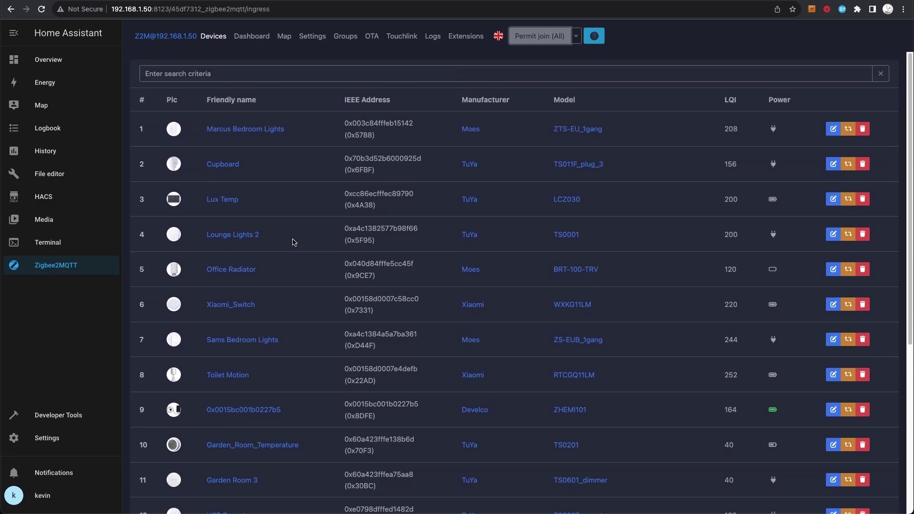
{"action": "scroll", "coordinate": [294, 242], "scroll_direction": "down", "scroll_amount": 6}
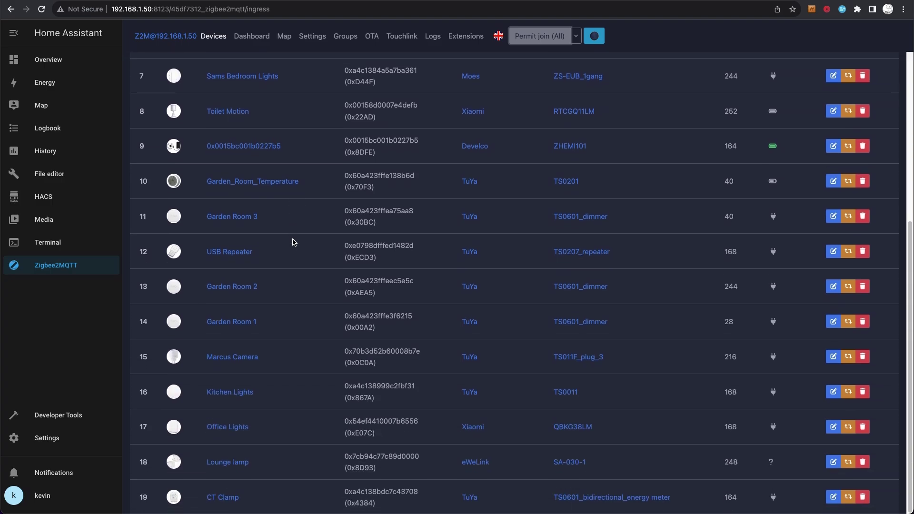
Show the CT Clamp's exposed readings and highlight its power and consuming energy_flow values.
{"action": "left_click", "coordinate": [227, 502]}
{"action": "left_click", "coordinate": [189, 92]}
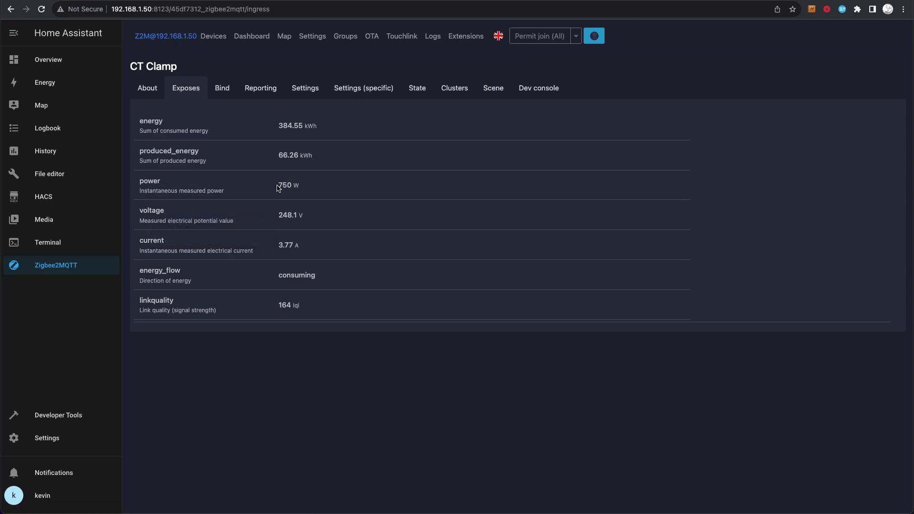
{"action": "left_click_drag", "start_coordinate": [278, 188], "coordinate": [299, 183]}
{"action": "left_click_drag", "start_coordinate": [315, 277], "coordinate": [285, 277]}
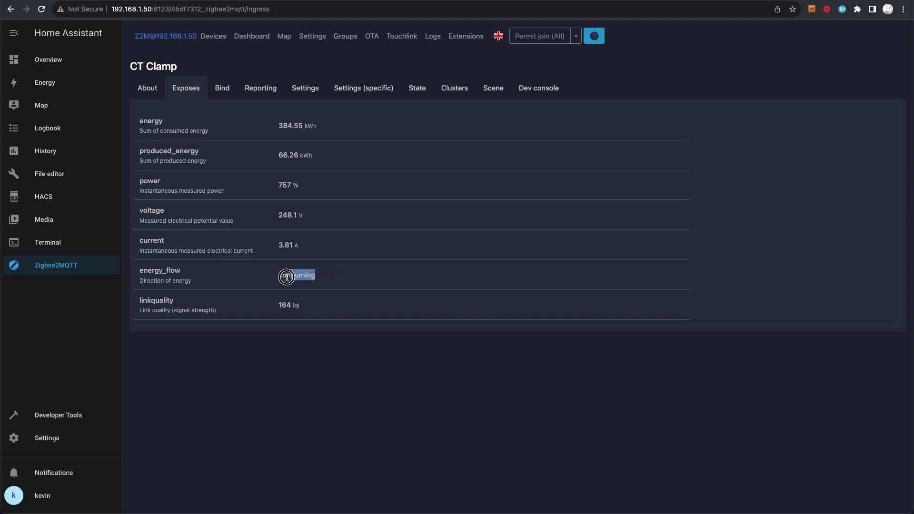
{"action": "left_click", "coordinate": [327, 278]}
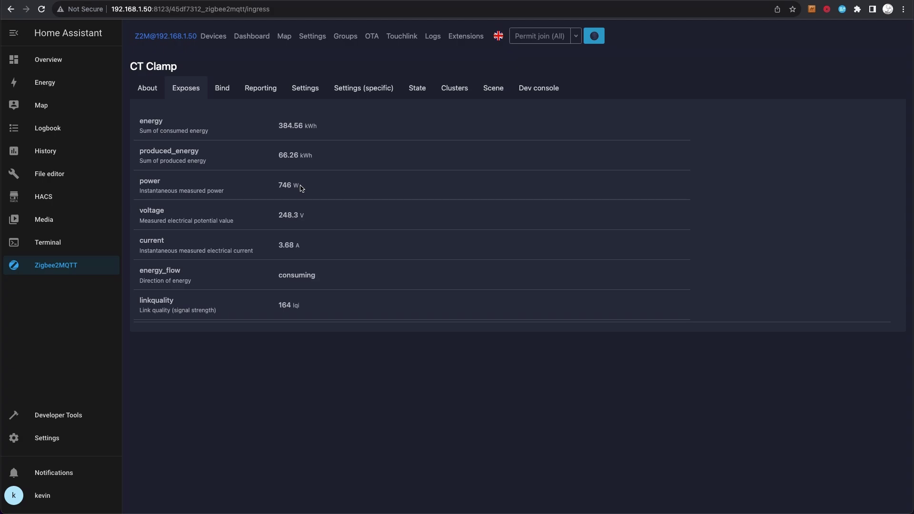
{"action": "left_click_drag", "start_coordinate": [317, 281], "coordinate": [282, 280]}
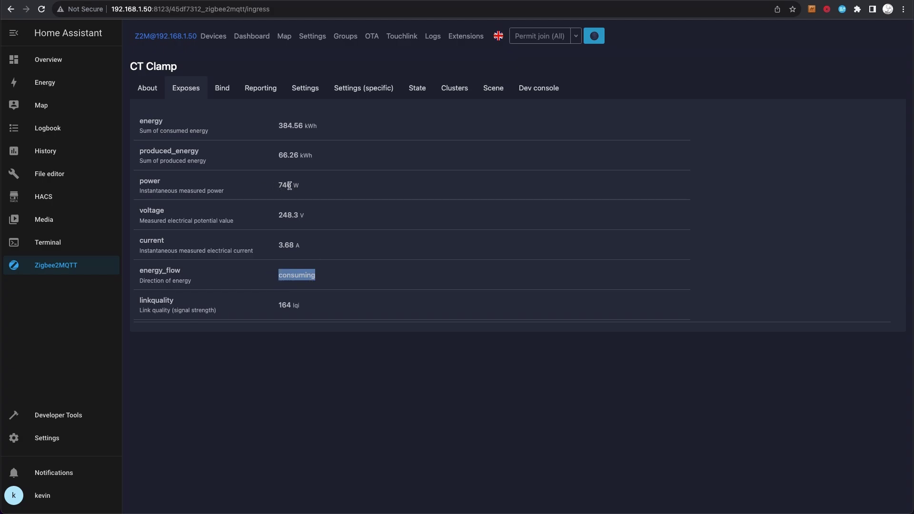
Back in the device list, switch Office Lights on then off, then return to Overview.
{"action": "key", "text": "alt+Left"}
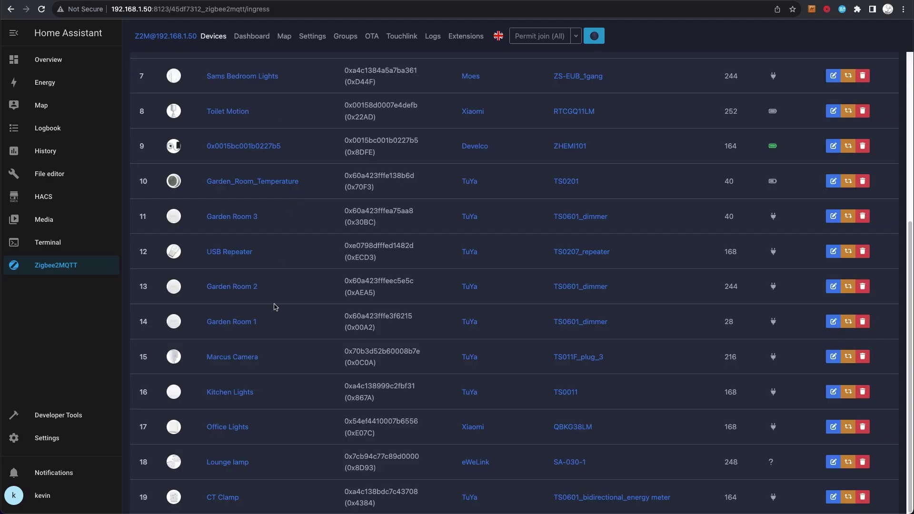
{"action": "left_click", "coordinate": [226, 429]}
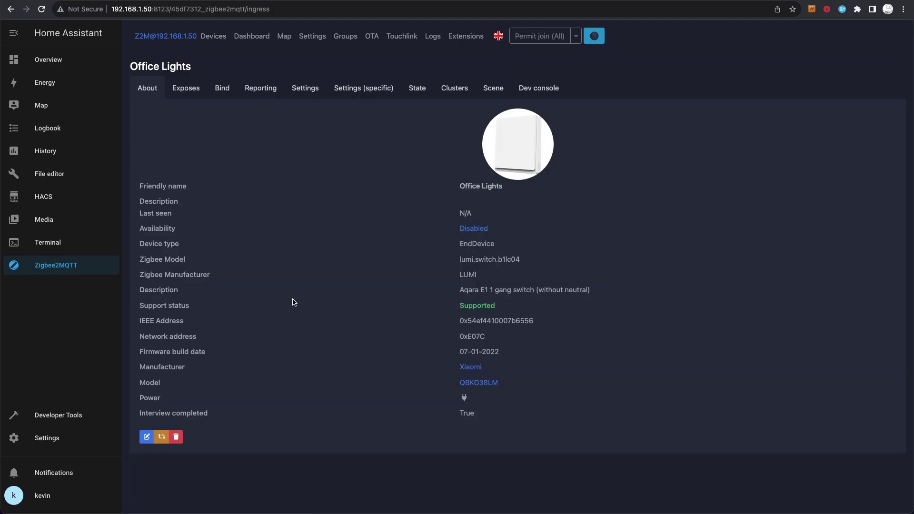
{"action": "left_click", "coordinate": [193, 95]}
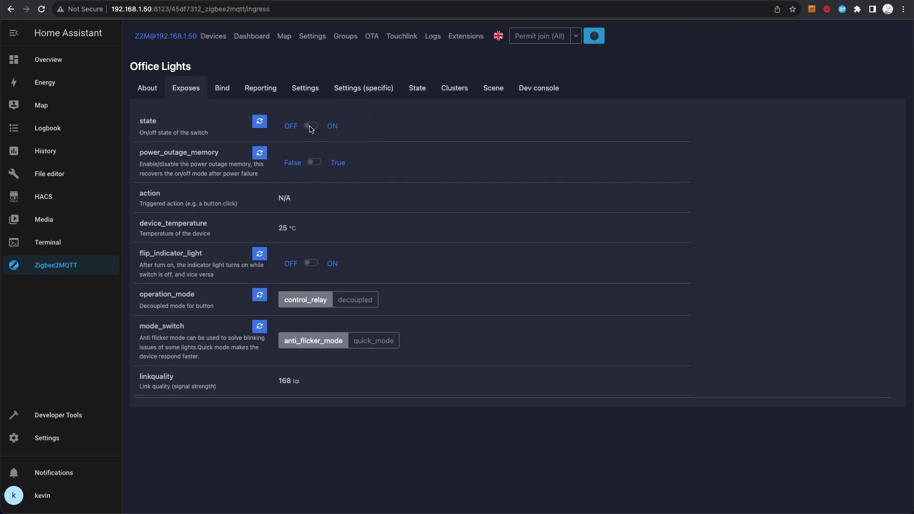
{"action": "left_click", "coordinate": [310, 127]}
{"action": "left_click", "coordinate": [310, 127]}
{"action": "left_click", "coordinate": [49, 60]}
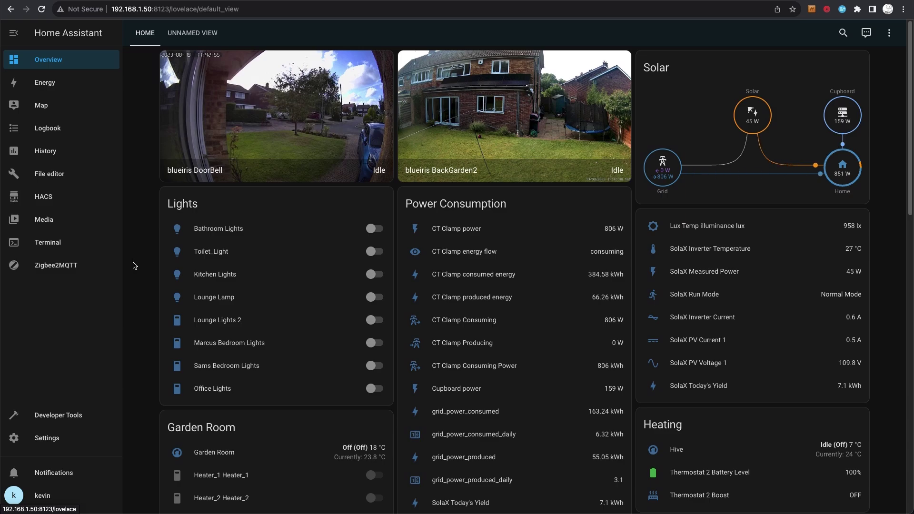
Go to Settings, then Automations & Scenes to list the twelve existing automations.
{"action": "left_click", "coordinate": [71, 438]}
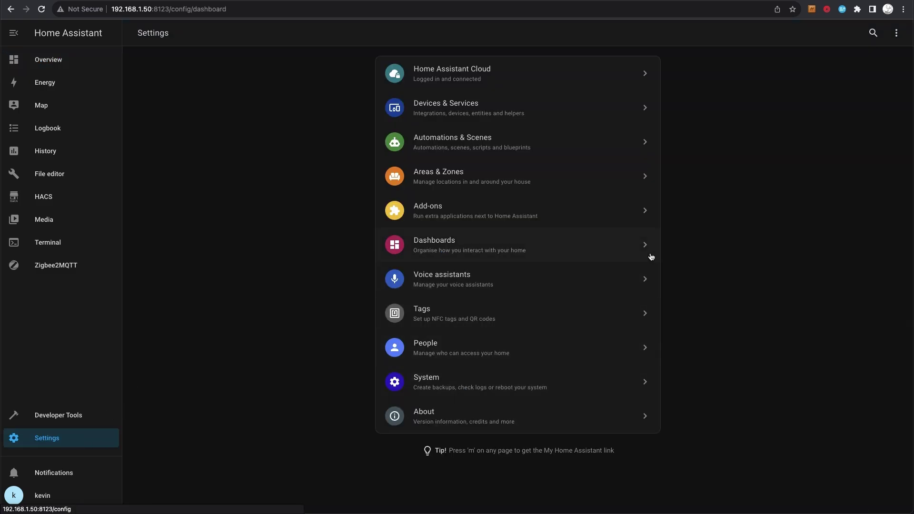
{"action": "left_click", "coordinate": [488, 149]}
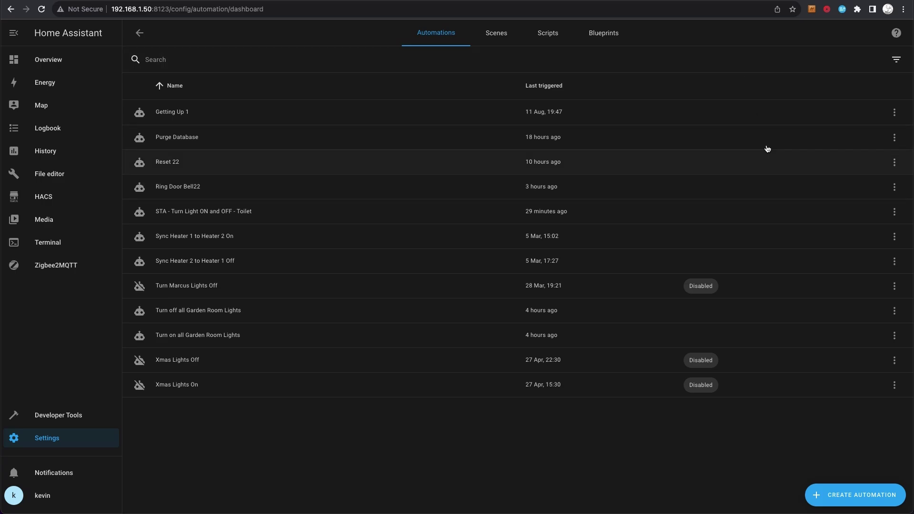
Start a blank automation with a device trigger for Bathroom_Lights turned on.
{"action": "left_click", "coordinate": [836, 493]}
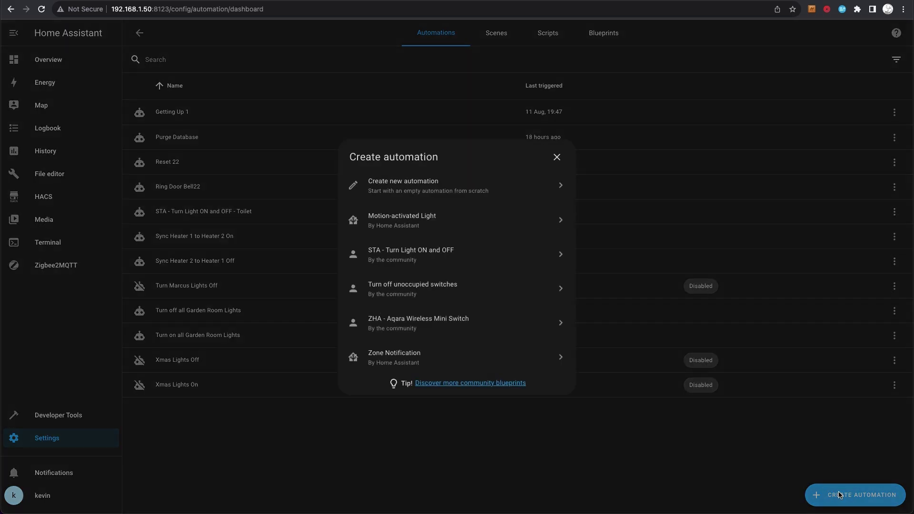
{"action": "left_click", "coordinate": [443, 188]}
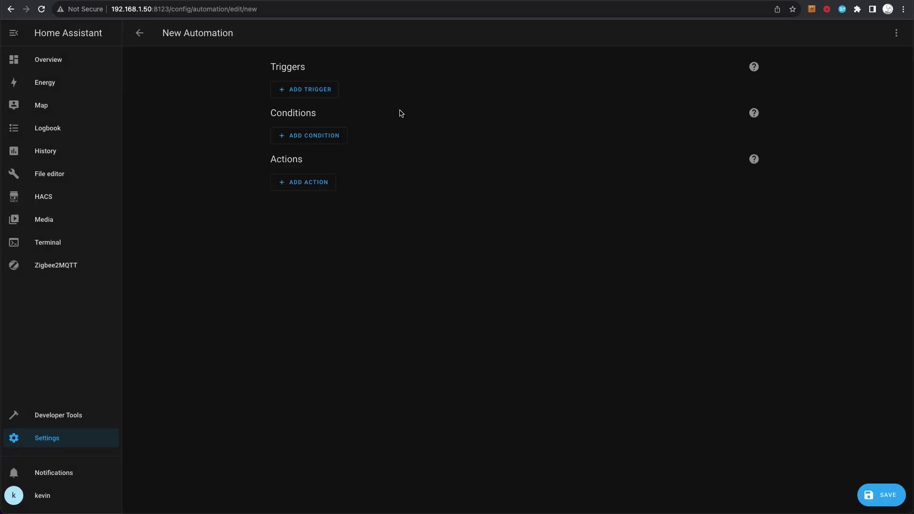
{"action": "left_click", "coordinate": [316, 91]}
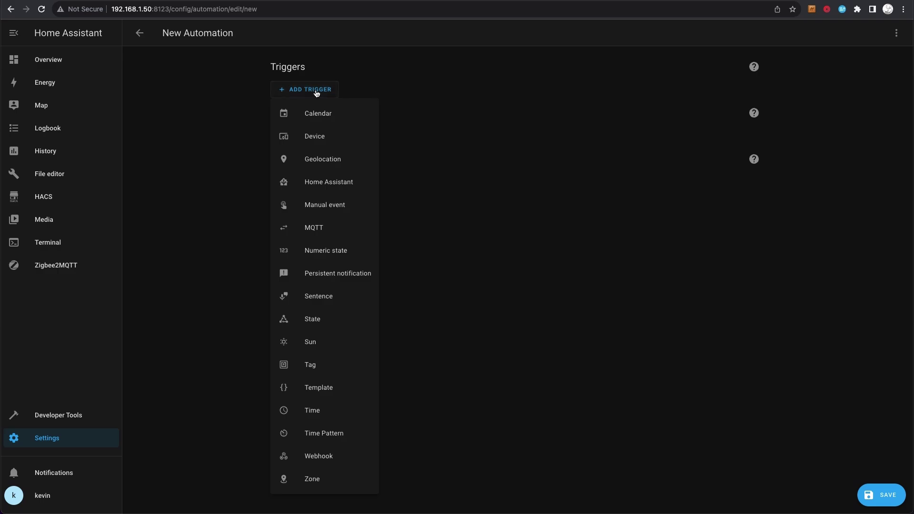
{"action": "left_click", "coordinate": [332, 140]}
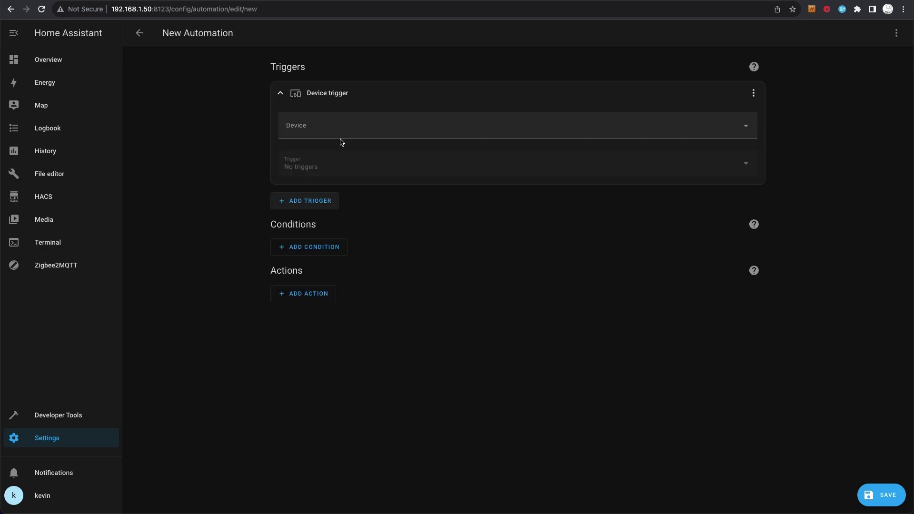
{"action": "left_click", "coordinate": [365, 129]}
{"action": "left_click", "coordinate": [346, 223]}
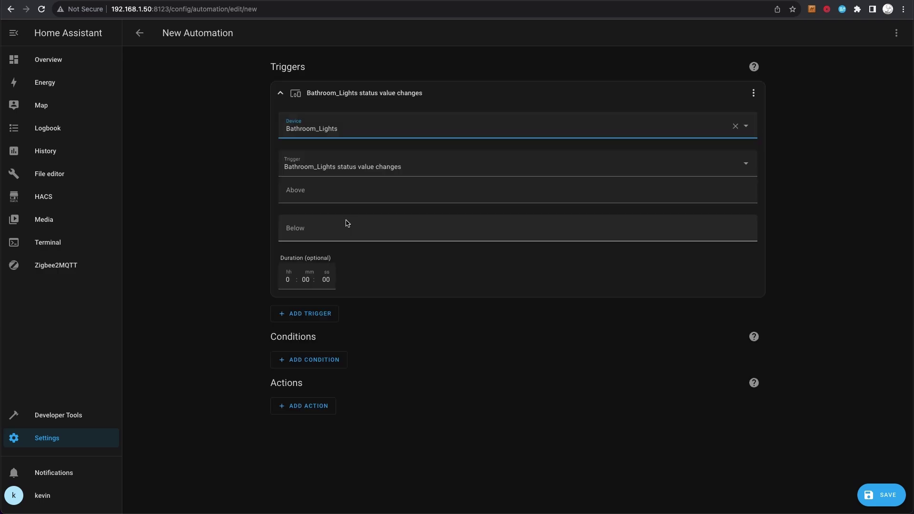
{"action": "left_click", "coordinate": [416, 169]}
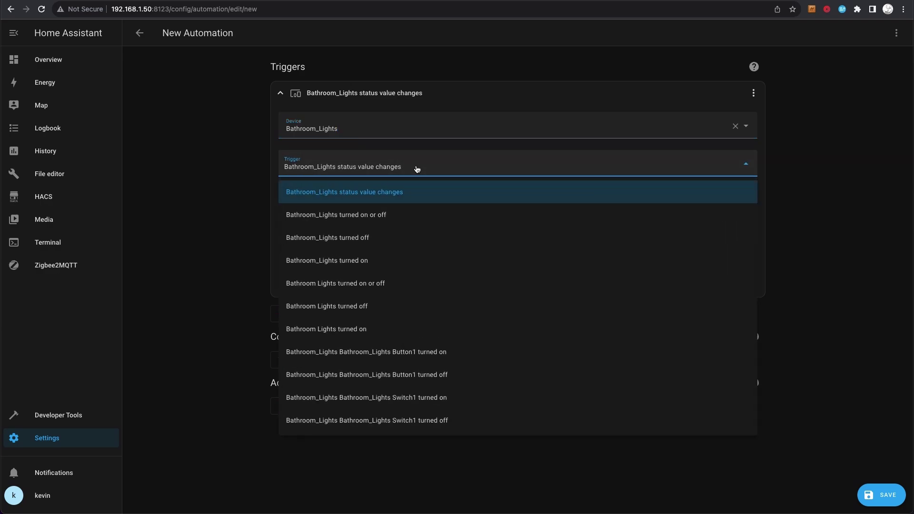
{"action": "left_click", "coordinate": [404, 261]}
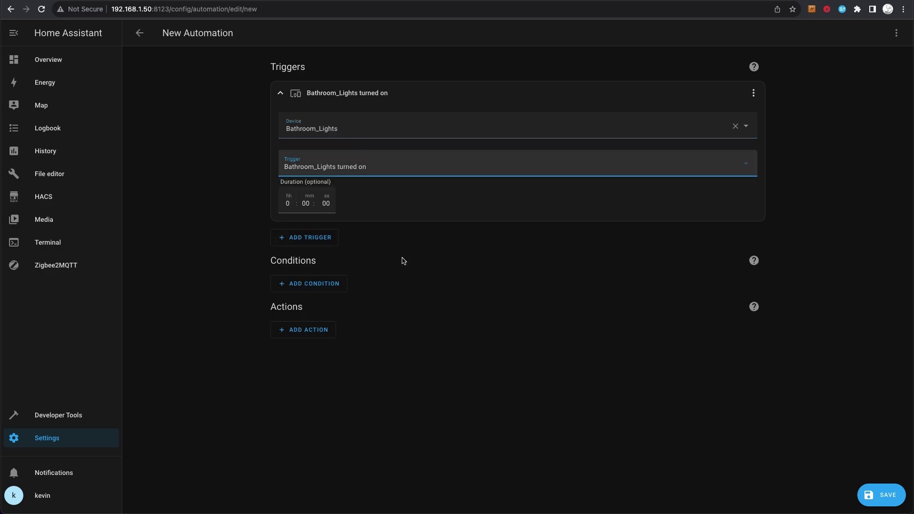
Add a device action that turns on the Lounge Lamp, skipping conditions.
{"action": "left_click", "coordinate": [320, 287]}
{"action": "left_click", "coordinate": [404, 301]}
{"action": "left_click", "coordinate": [314, 333]}
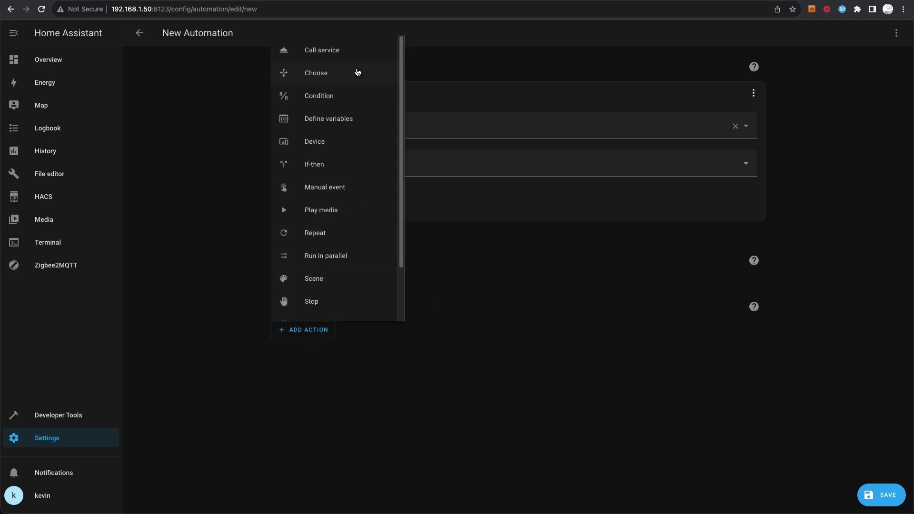
{"action": "left_click", "coordinate": [354, 145]}
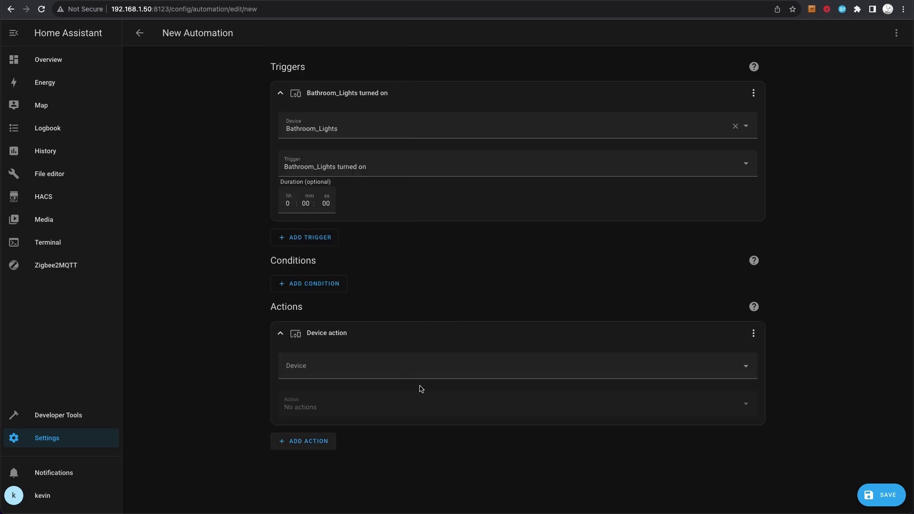
{"action": "left_click", "coordinate": [364, 366]}
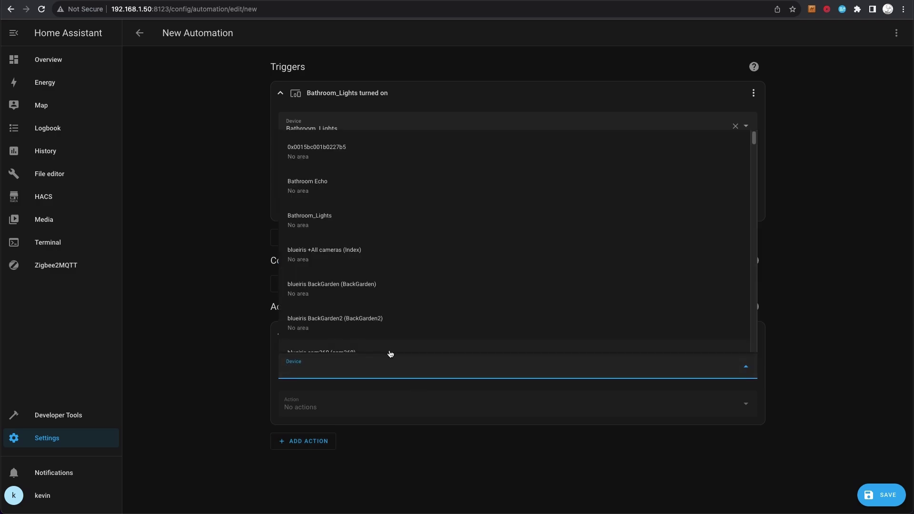
{"action": "type", "text": "loung"}
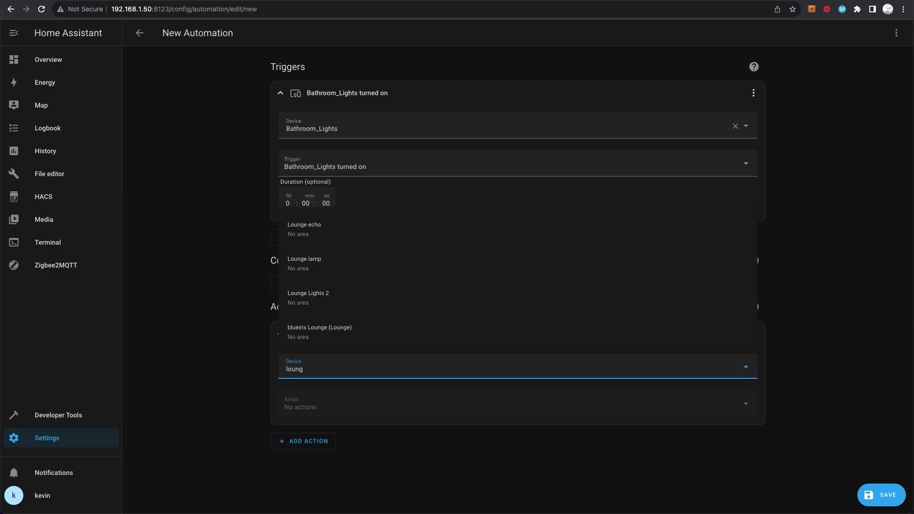
{"action": "left_click", "coordinate": [336, 263]}
{"action": "left_click", "coordinate": [746, 408]}
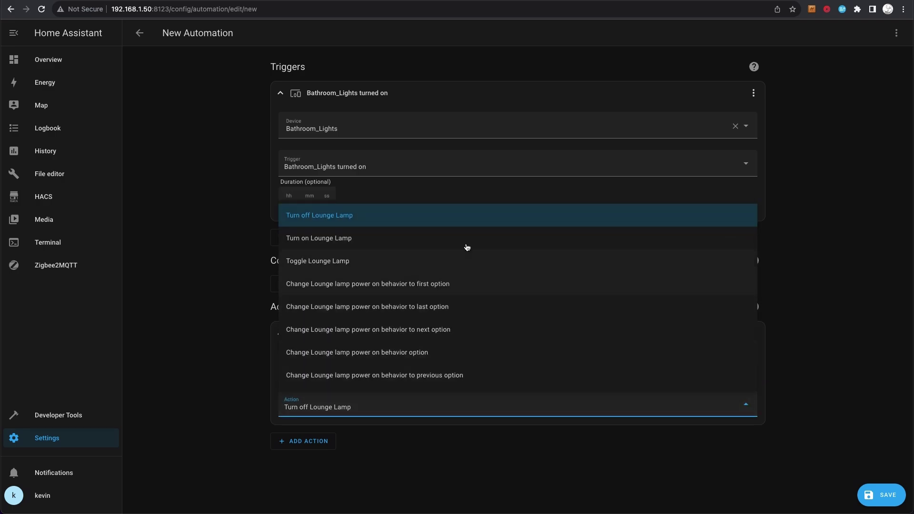
{"action": "left_click", "coordinate": [355, 243]}
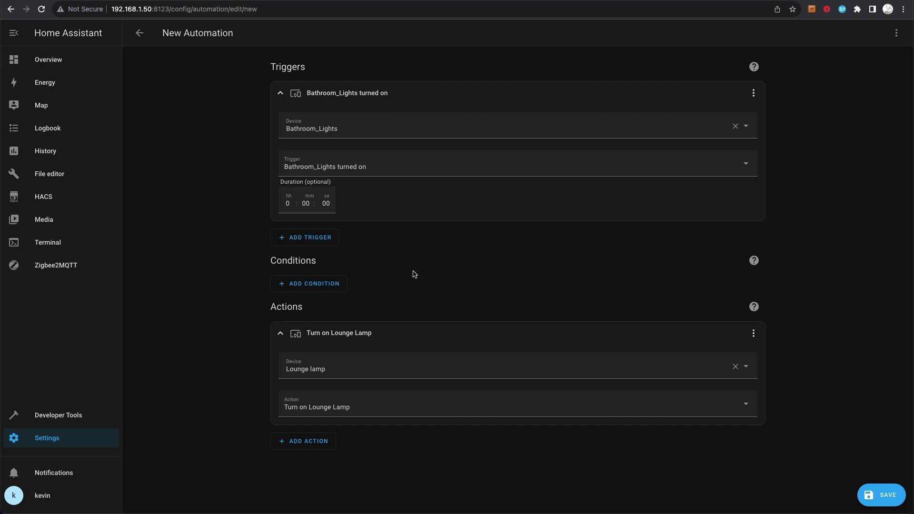
Add a second device trigger using Lux Temp, found by searching 'temp'.
{"action": "left_click", "coordinate": [311, 240]}
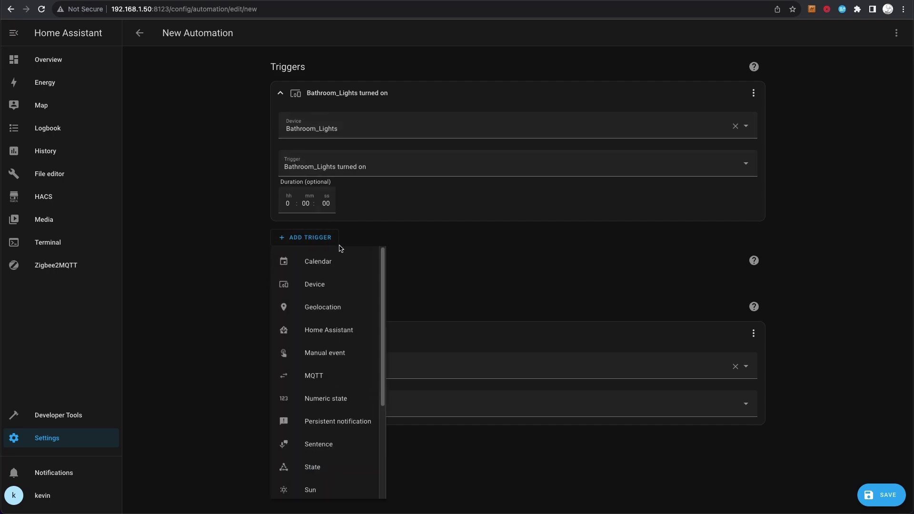
{"action": "left_click", "coordinate": [336, 283]}
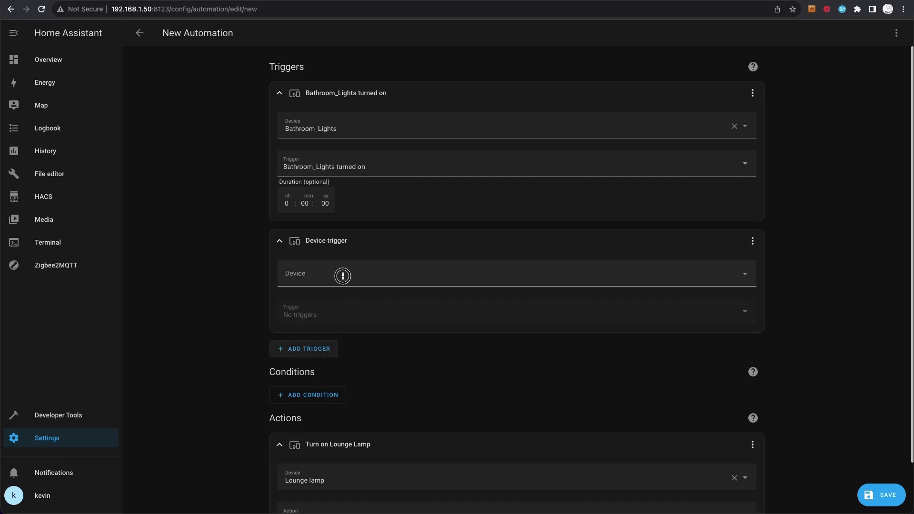
{"action": "left_click", "coordinate": [343, 276]}
{"action": "type", "text": "temp"}
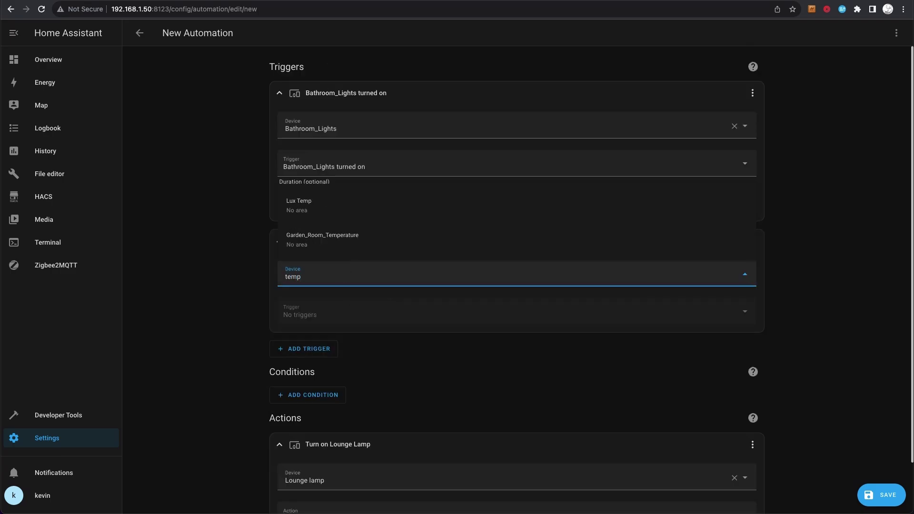
{"action": "left_click", "coordinate": [321, 215]}
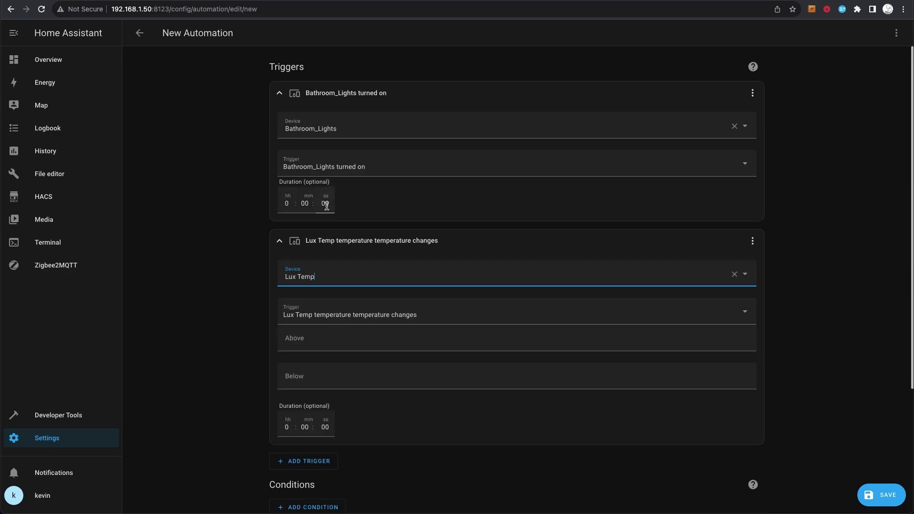
Make the Lux Temp trigger fire on temperature changes above 25 °C.
{"action": "left_click", "coordinate": [443, 318]}
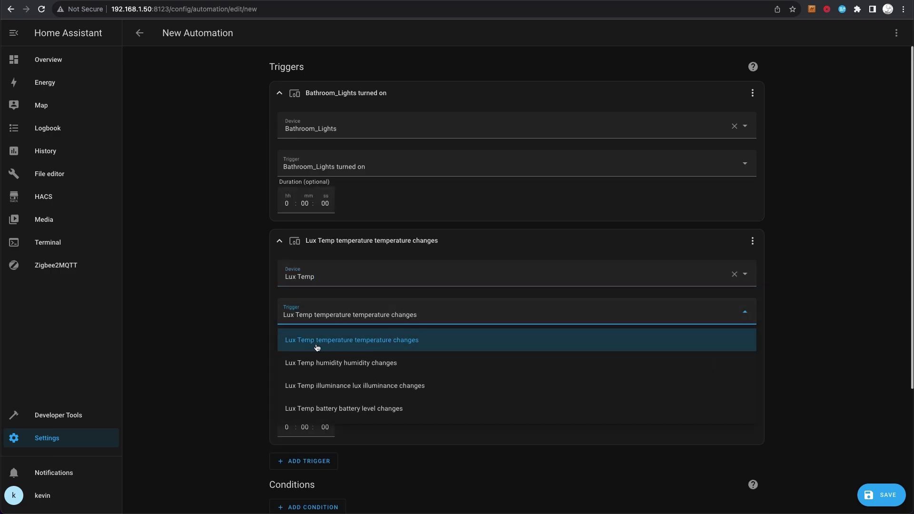
{"action": "left_click", "coordinate": [429, 343]}
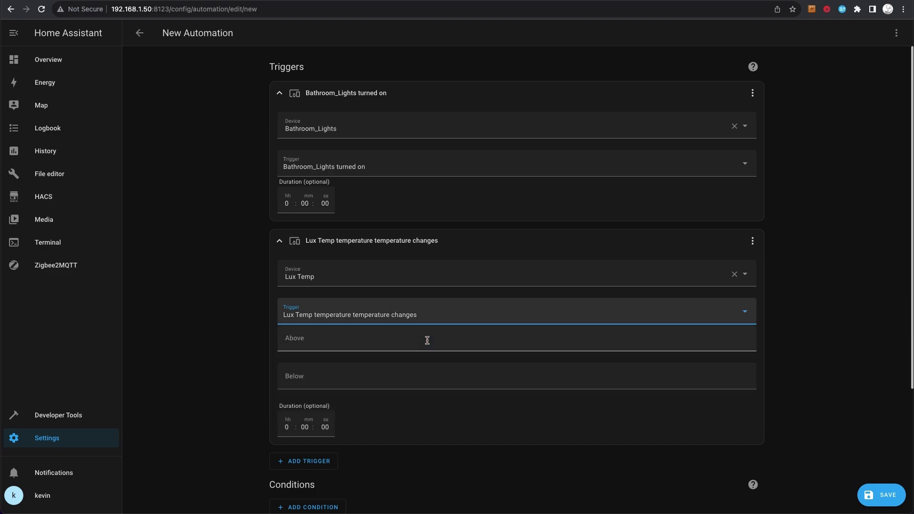
{"action": "left_click", "coordinate": [374, 342]}
{"action": "type", "text": "25"}
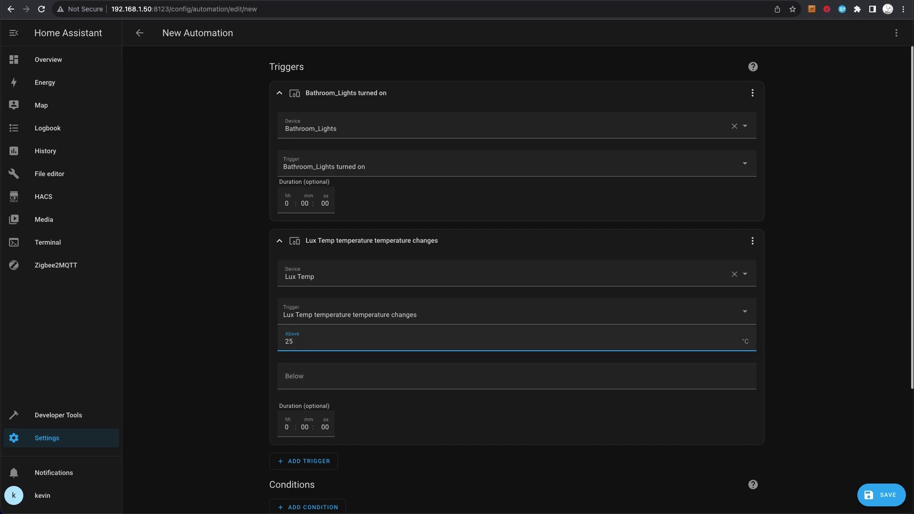
{"action": "left_click", "coordinate": [303, 181]}
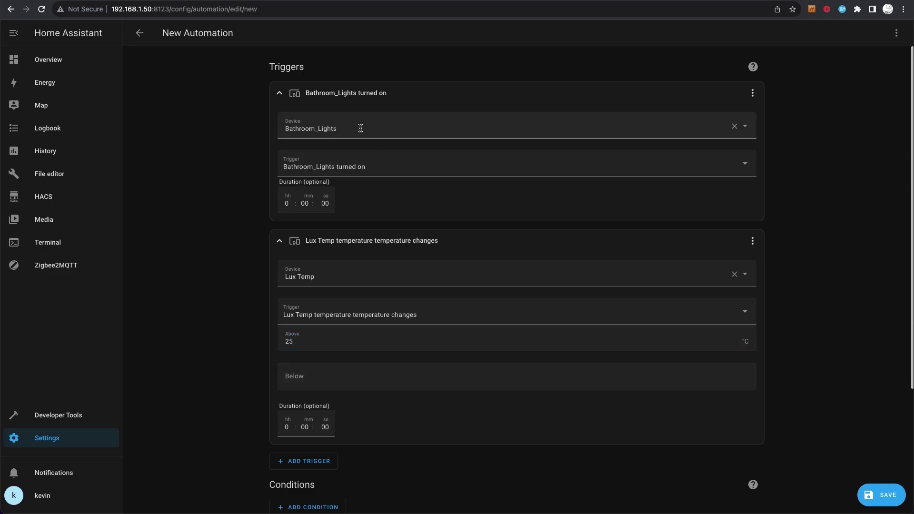
{"action": "scroll", "coordinate": [361, 128], "scroll_direction": "down", "scroll_amount": 2}
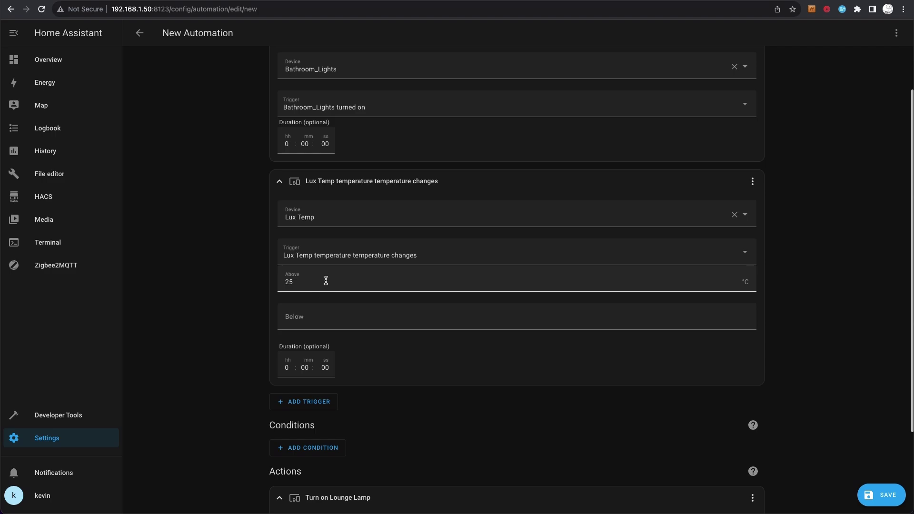
{"action": "scroll", "coordinate": [340, 282], "scroll_direction": "down", "scroll_amount": 2}
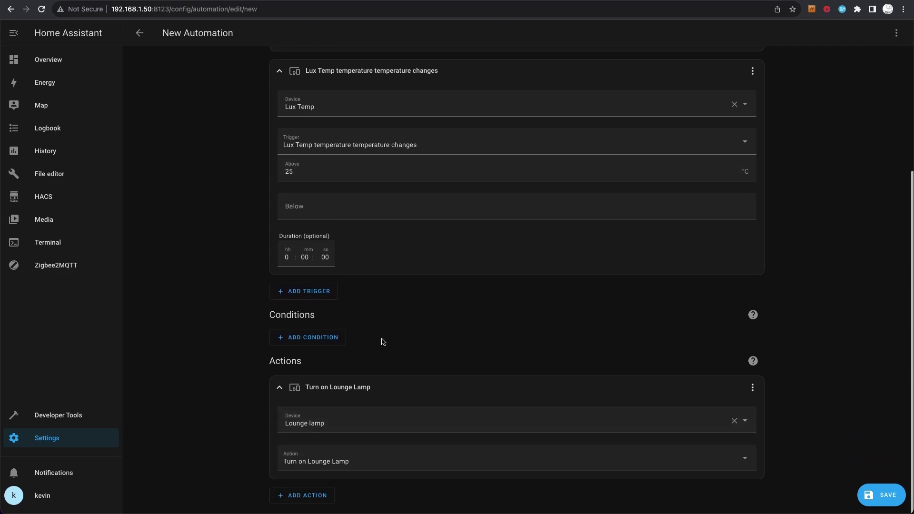
{"action": "scroll", "coordinate": [864, 298], "scroll_direction": "up", "scroll_amount": 3}
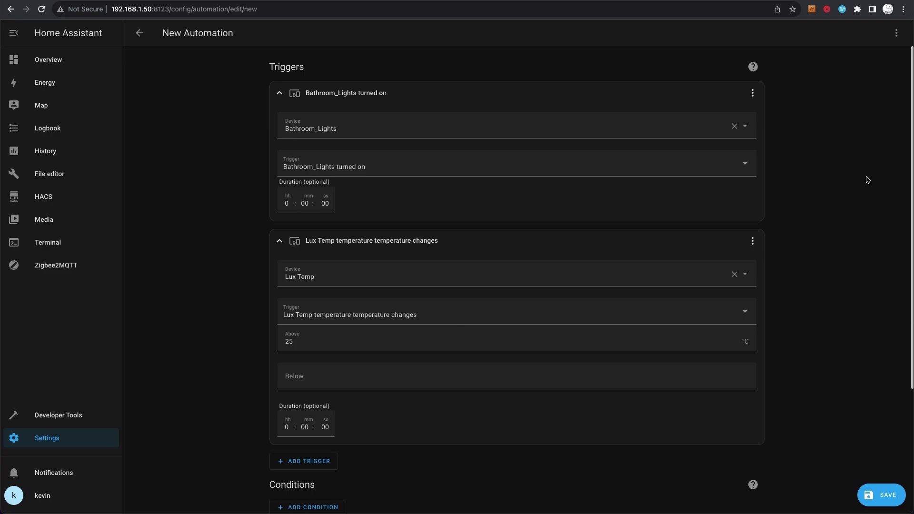
Go back to the automations list and open 'STA - Turn Light ON and OFF - Toilet'.
{"action": "key", "text": "alt+Left"}
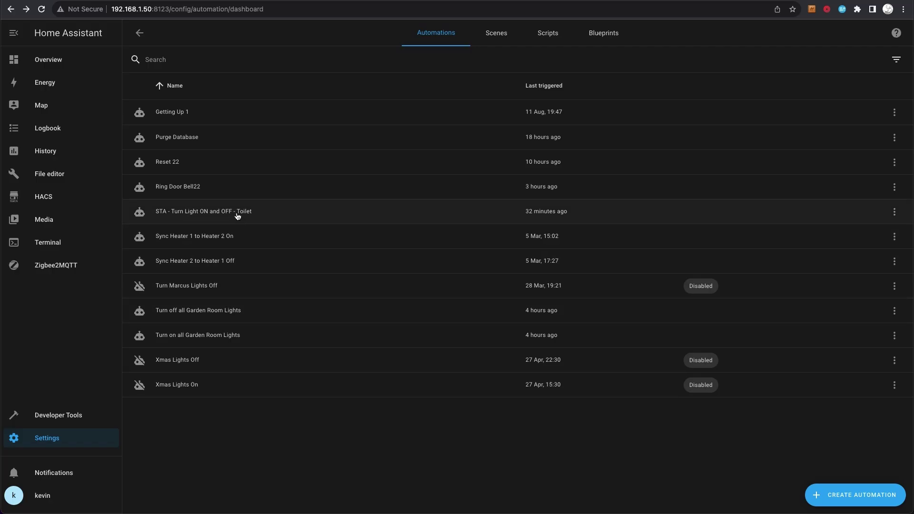
{"action": "left_click", "coordinate": [239, 213]}
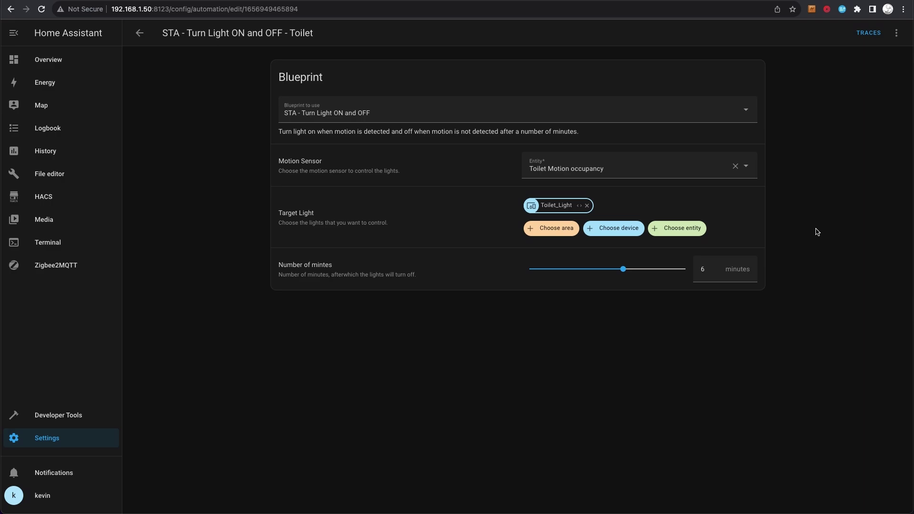
Open the Energy dashboard for 19 August 2023 and read hourly values on the usage bars.
{"action": "left_click", "coordinate": [45, 82]}
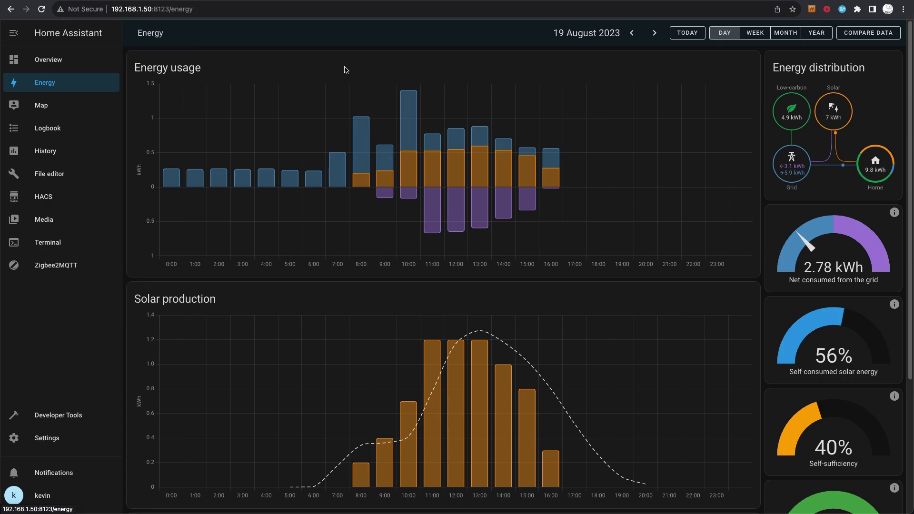
{"action": "mouse_move", "coordinate": [170, 181]}
{"action": "mouse_move", "coordinate": [289, 184]}
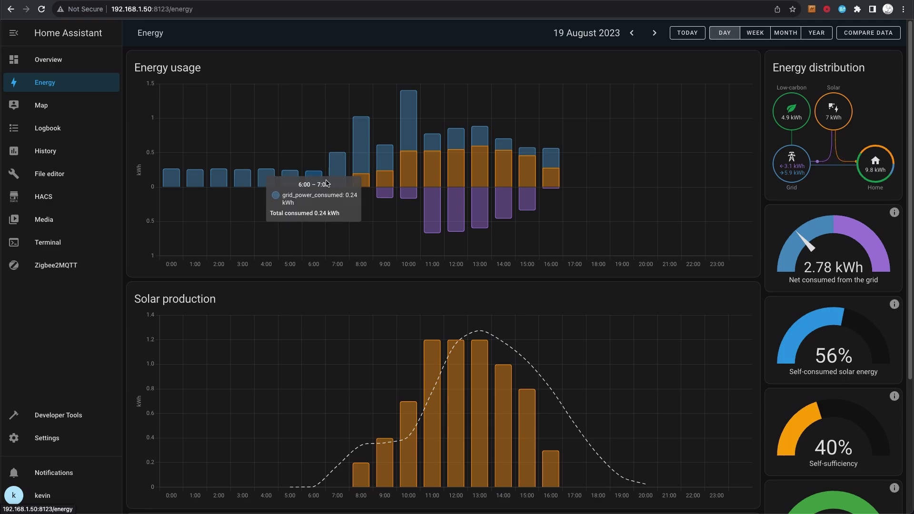
{"action": "mouse_move", "coordinate": [363, 145]}
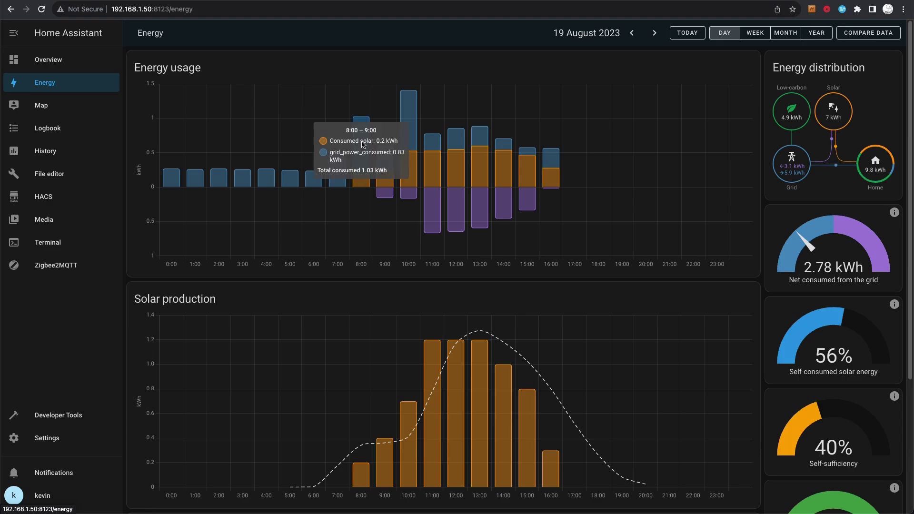
{"action": "mouse_move", "coordinate": [433, 179]}
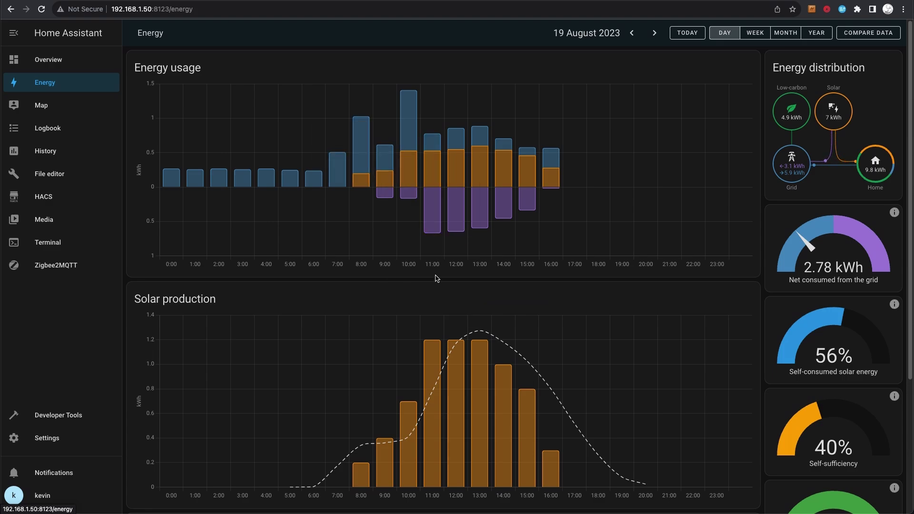
{"action": "mouse_move", "coordinate": [434, 253]}
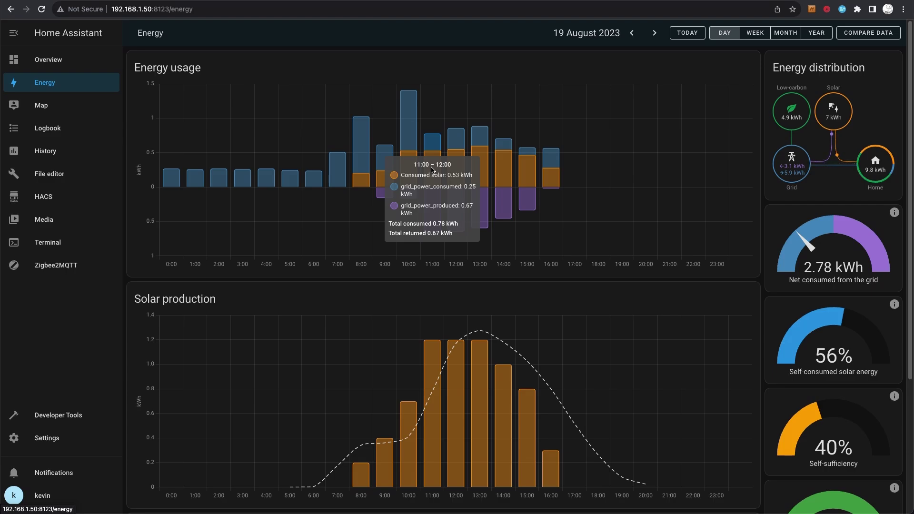
{"action": "scroll", "coordinate": [548, 283], "scroll_direction": "down", "scroll_amount": 3}
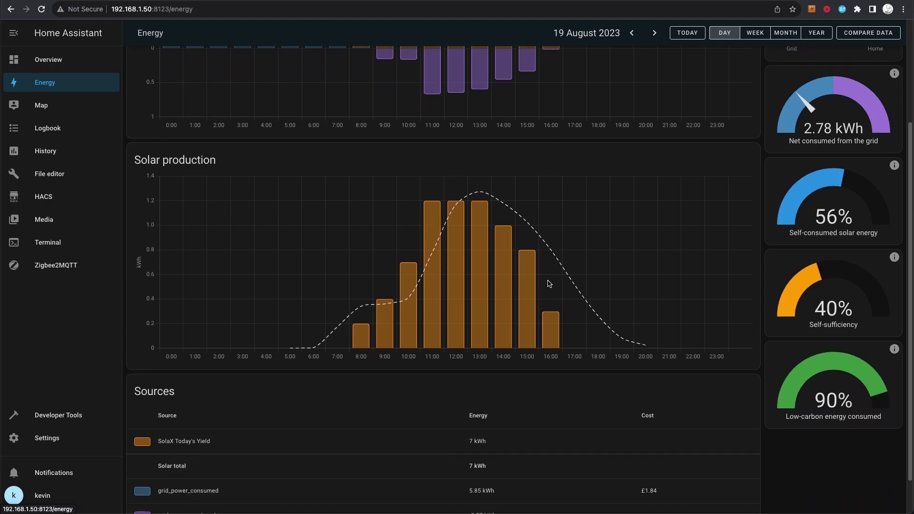
{"action": "scroll", "coordinate": [315, 336], "scroll_direction": "down", "scroll_amount": 1}
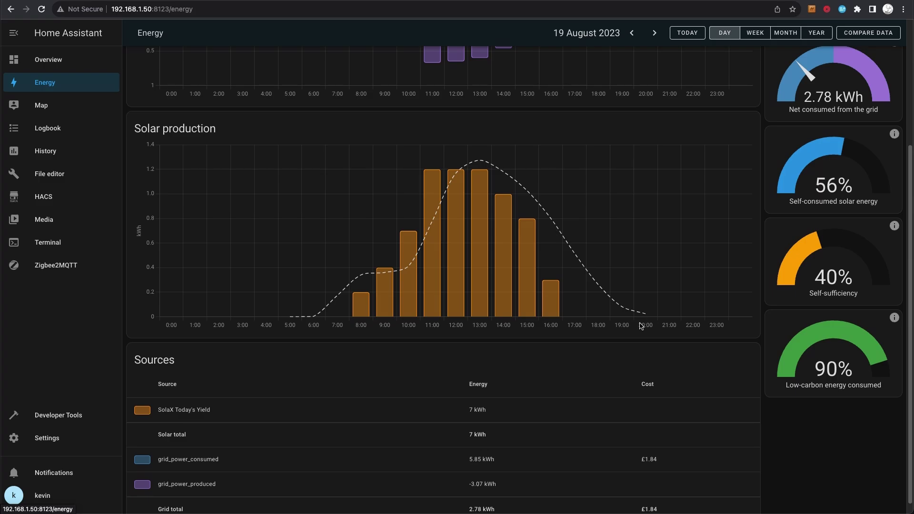
{"action": "mouse_move", "coordinate": [431, 304]}
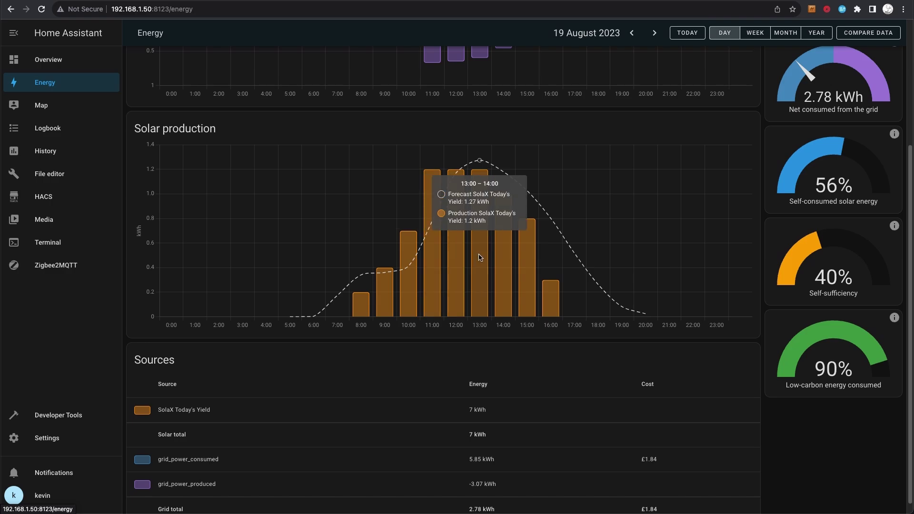
{"action": "mouse_move", "coordinate": [508, 266]}
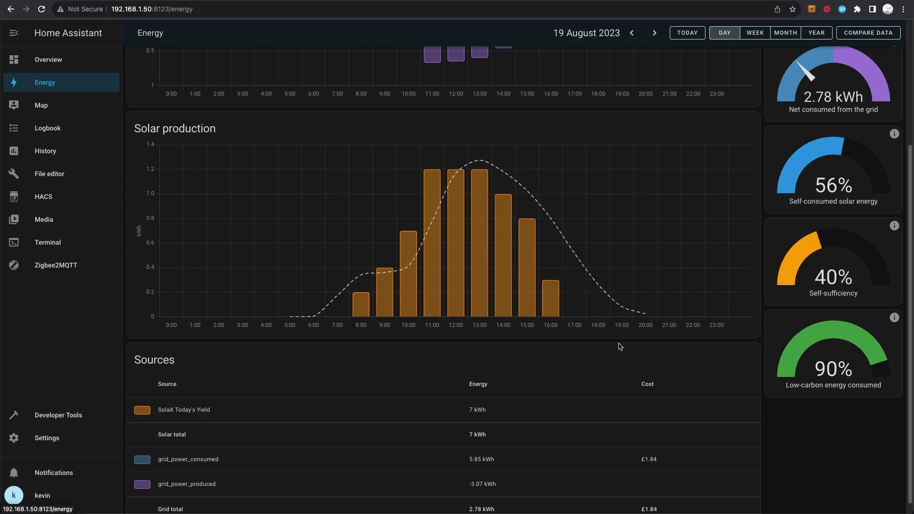
{"action": "scroll", "coordinate": [666, 353], "scroll_direction": "down", "scroll_amount": 1}
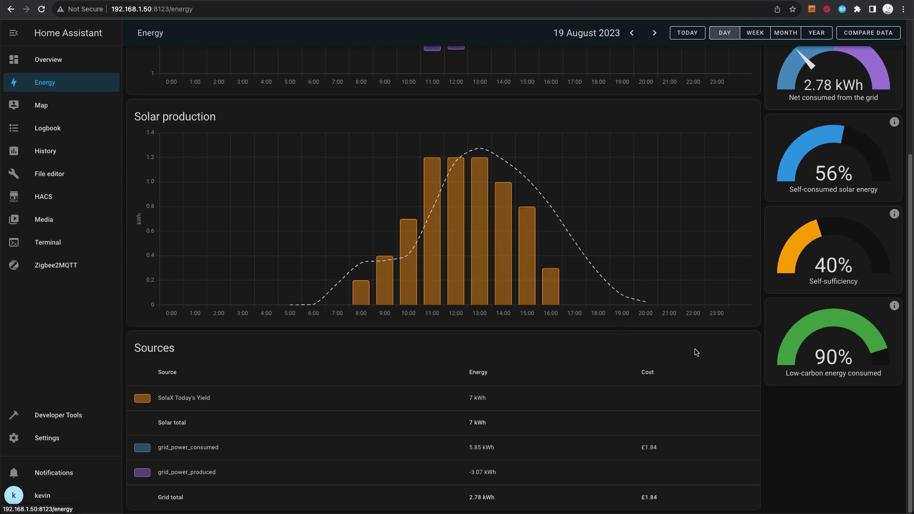